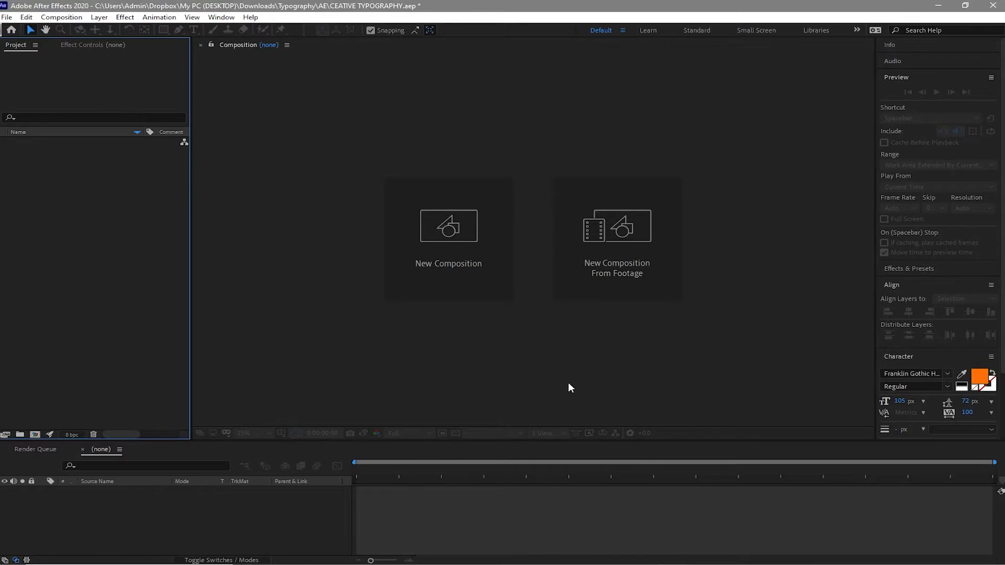
# - Create a new composition named Text with a height of 200 px, keeping the 1920 px width
pyautogui.click(61, 17)
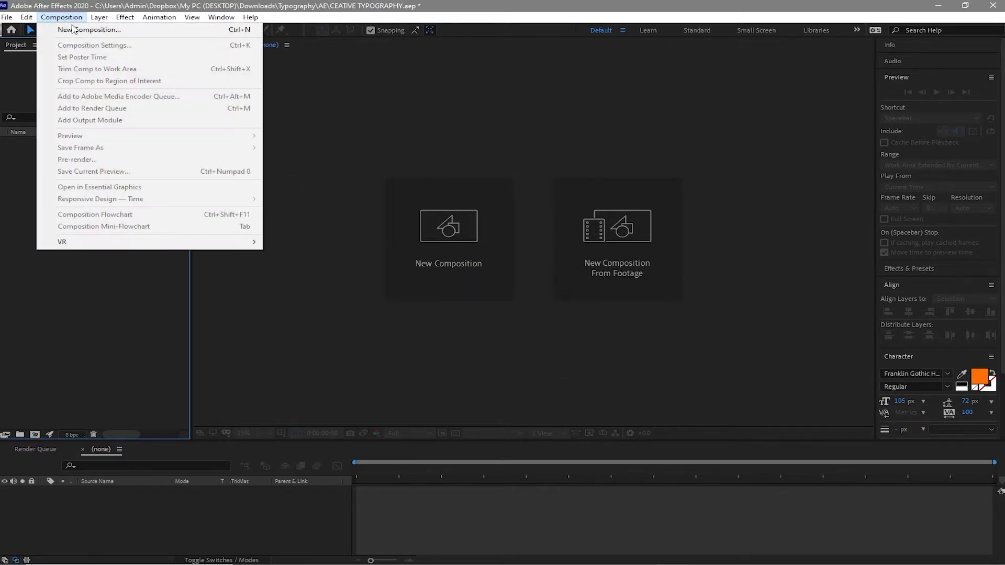
pyautogui.click(78, 30)
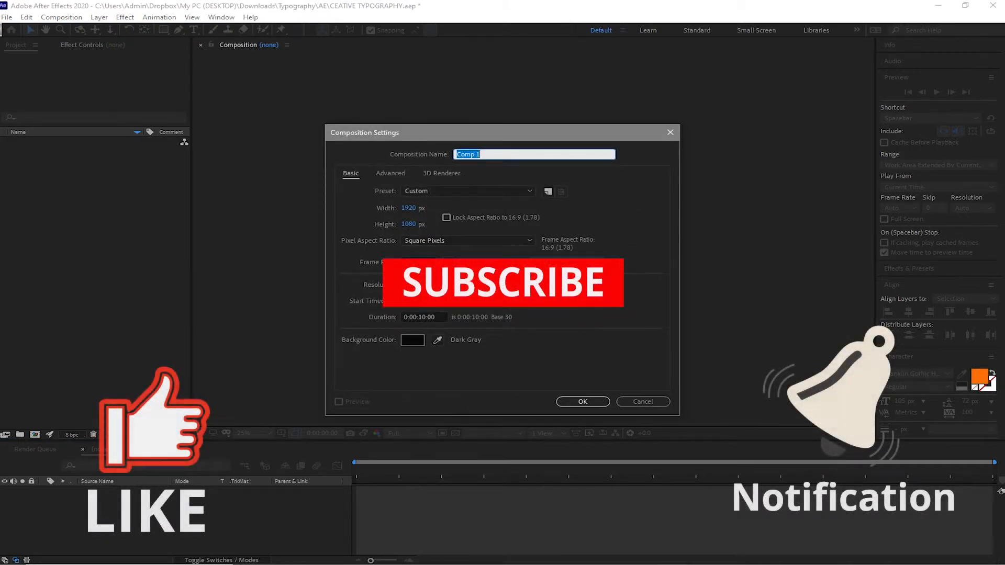
pyautogui.write('Text')
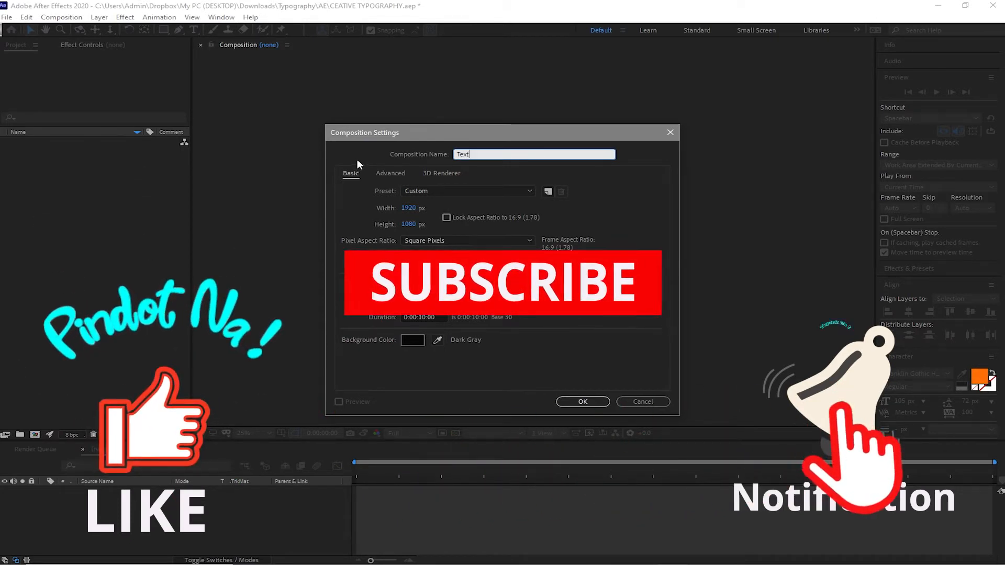
pyautogui.click(412, 224)
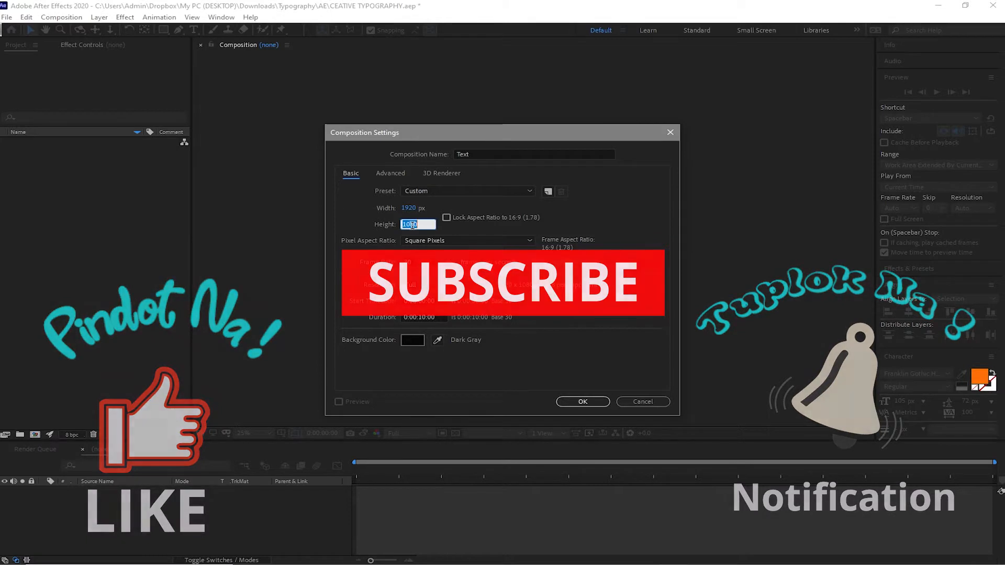
pyautogui.write('2')
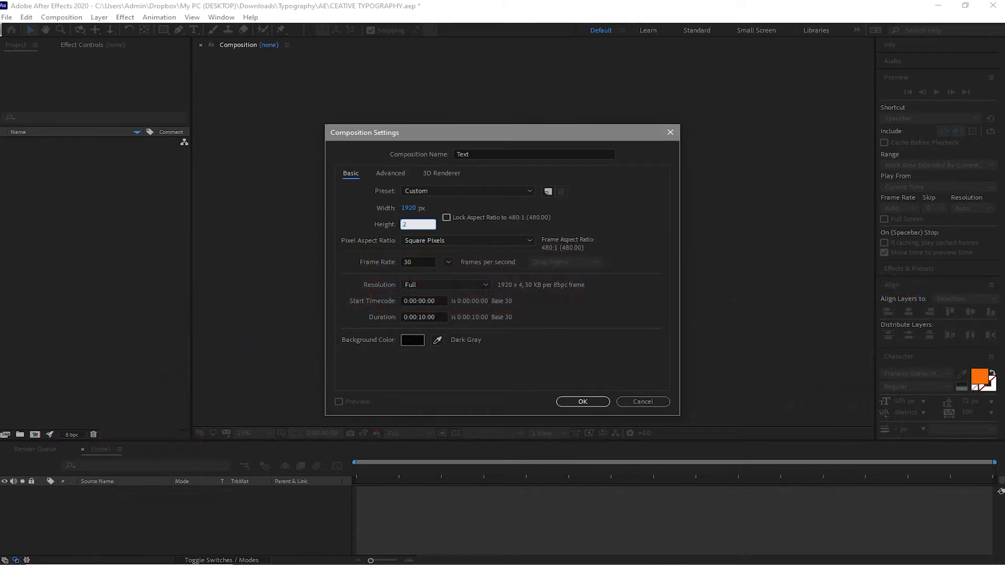
pyautogui.write('00')
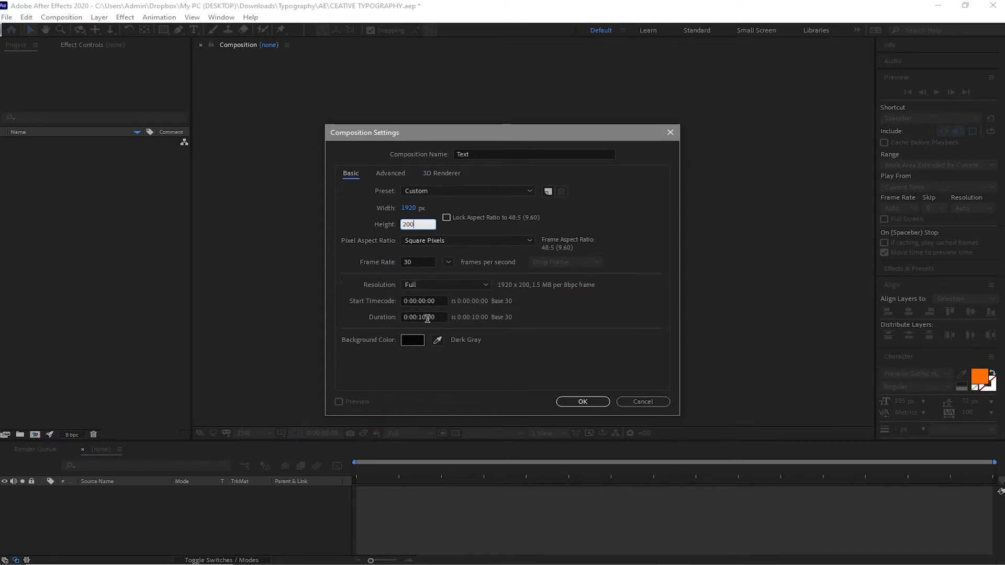
pyautogui.click(580, 401)
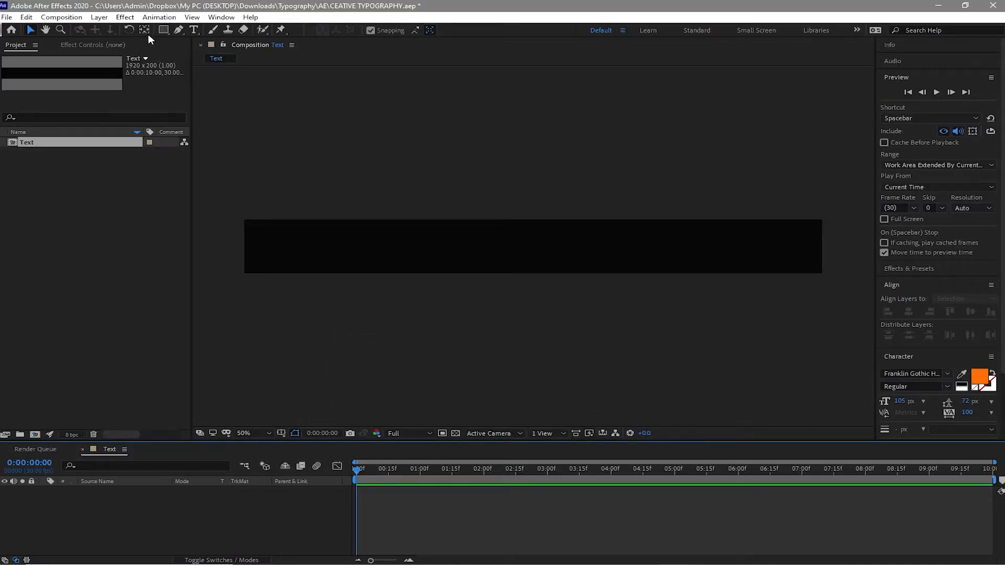
# - Add a composition-sized solid layer in near-white (FBF9F9) as the background of the Text composition
pyautogui.click(96, 17)
pyautogui.moveTo(123, 31)
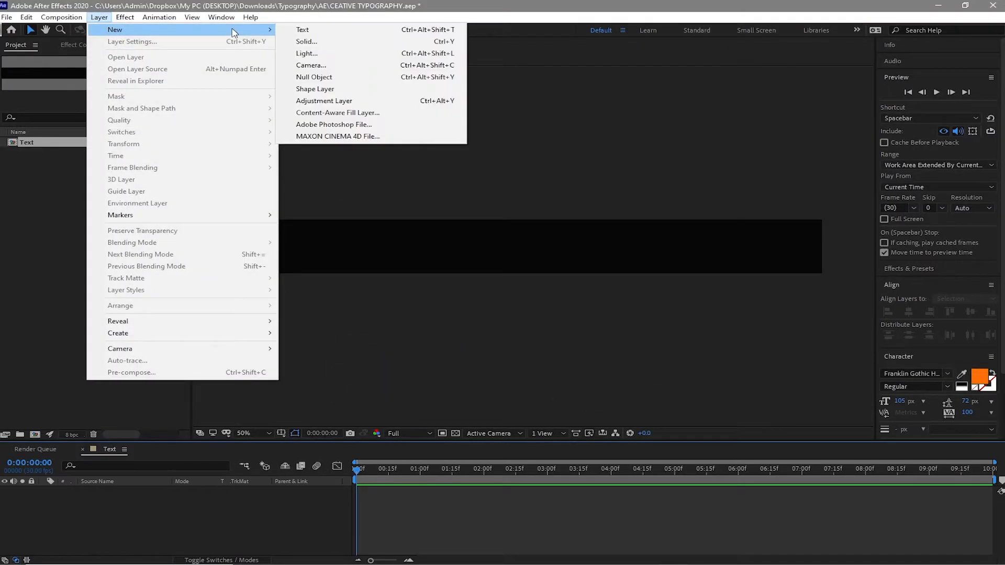
pyautogui.click(312, 46)
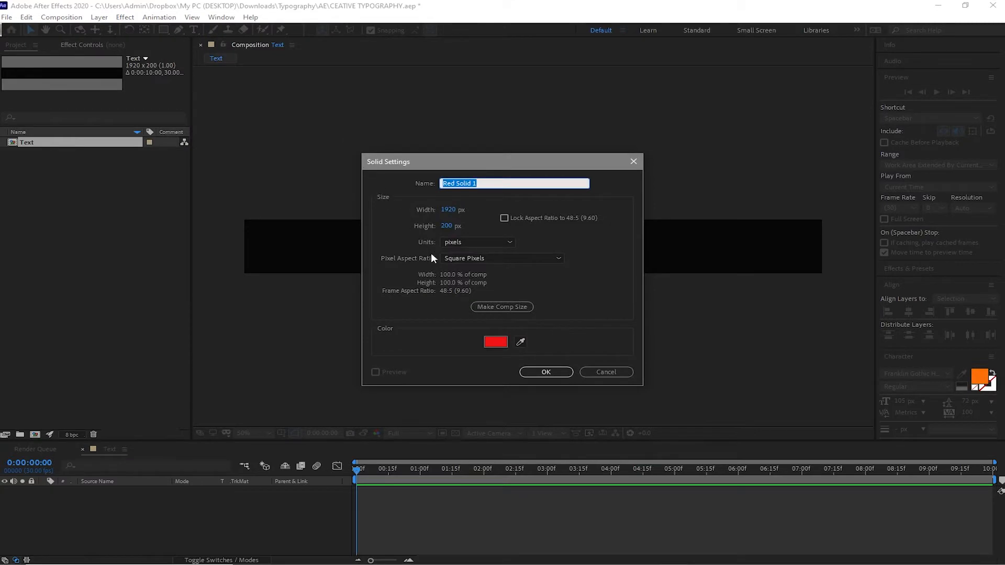
pyautogui.click(499, 341)
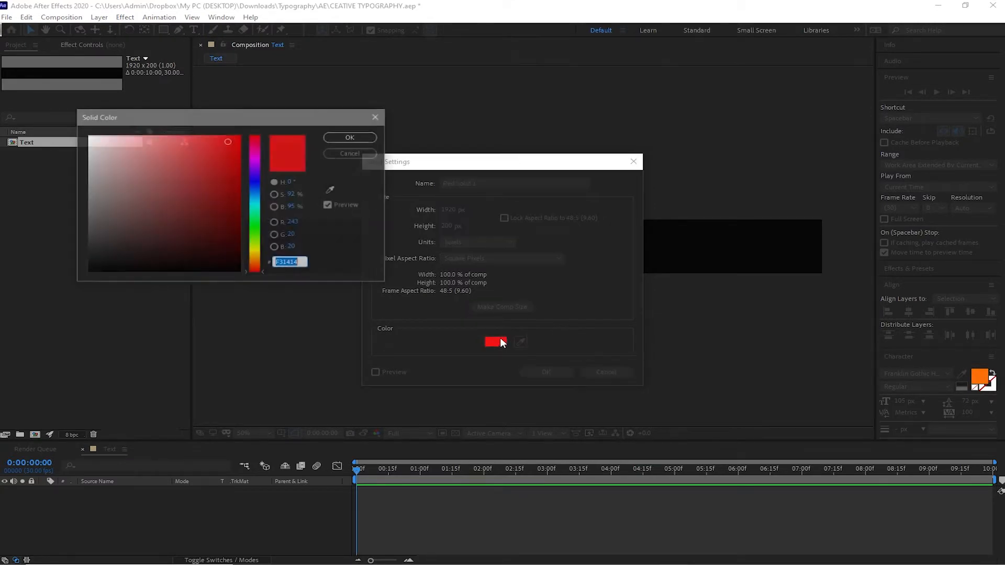
pyautogui.click(89, 138)
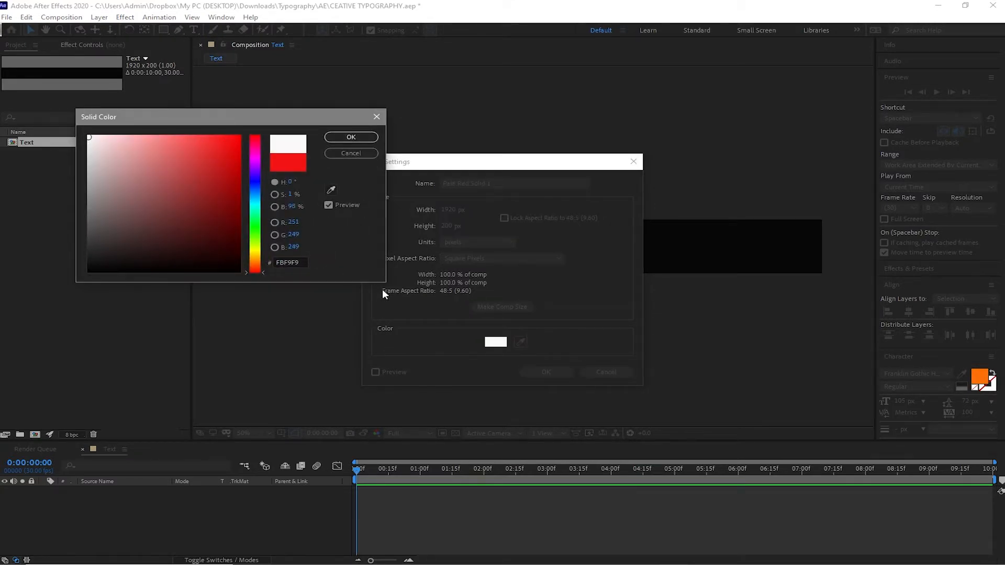
pyautogui.click(350, 137)
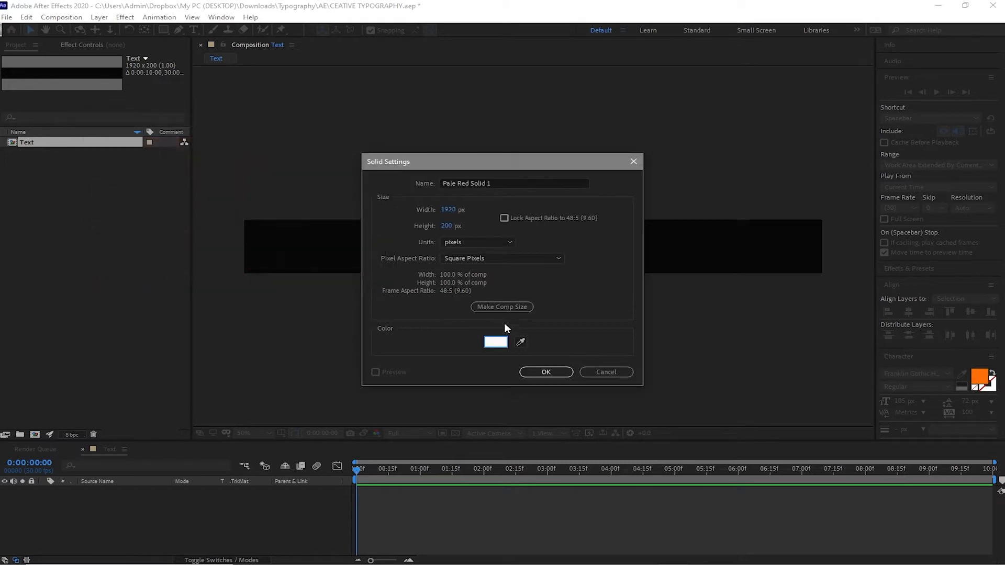
pyautogui.click(545, 372)
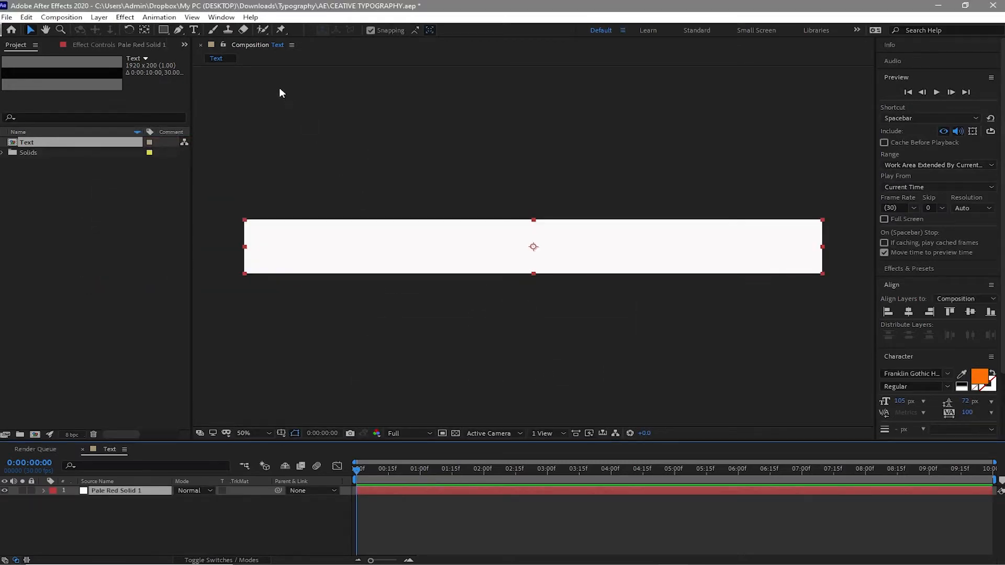
# - Add a text layer reading CREATIVE TYPOGRAPHY over the white solid with the Type tool
pyautogui.click(194, 30)
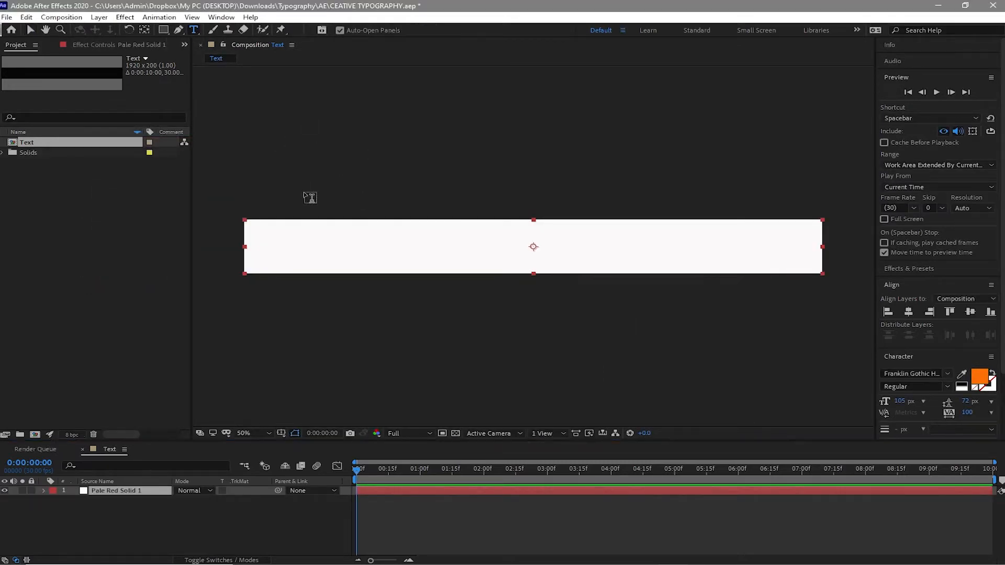
pyautogui.click(333, 243)
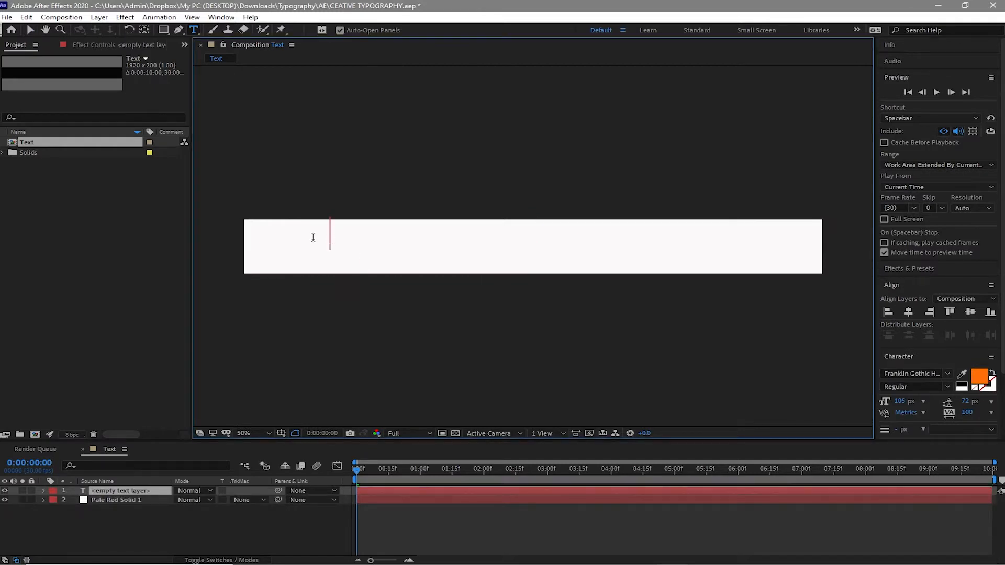
pyautogui.write('CREA')
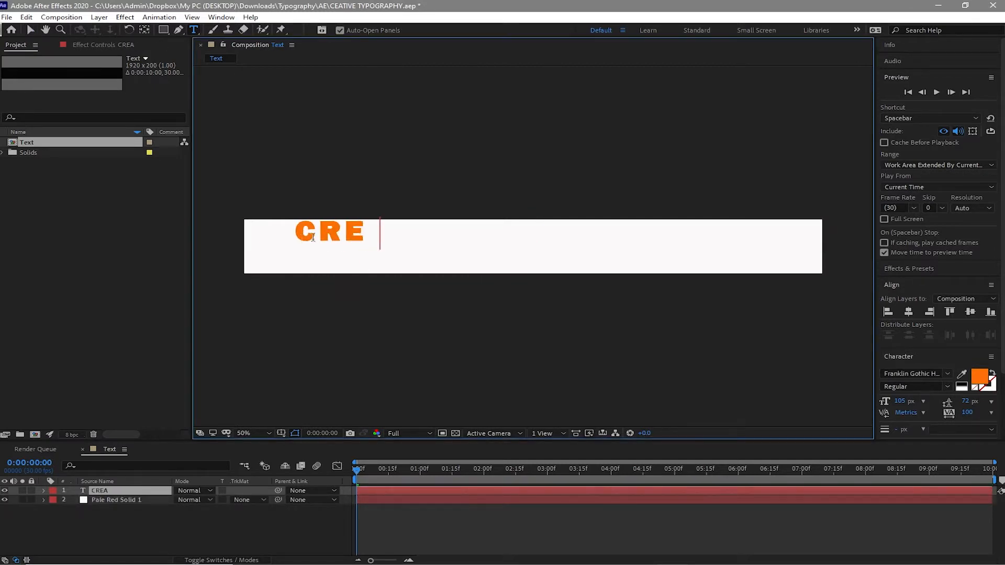
pyautogui.write('TI')
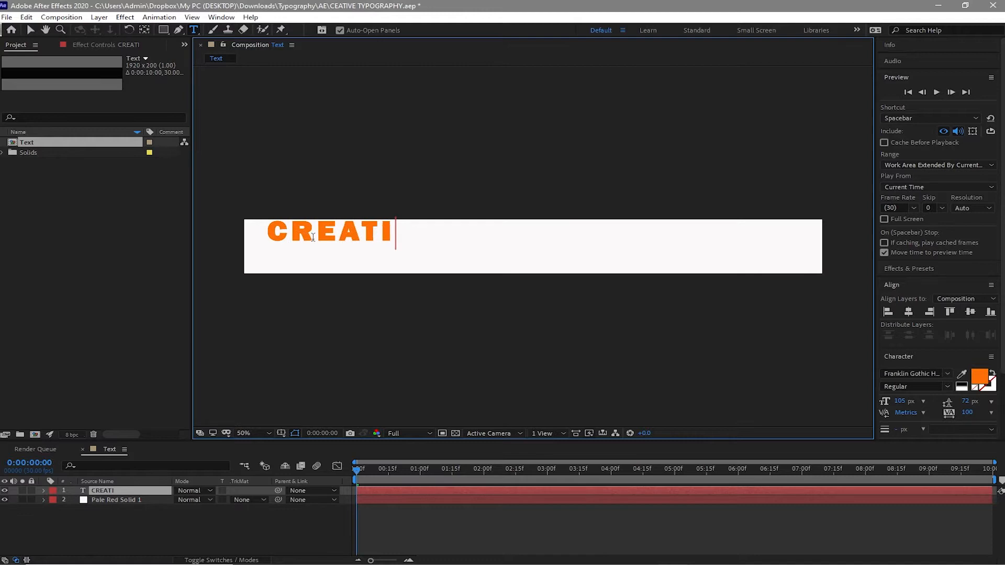
pyautogui.write('VE')
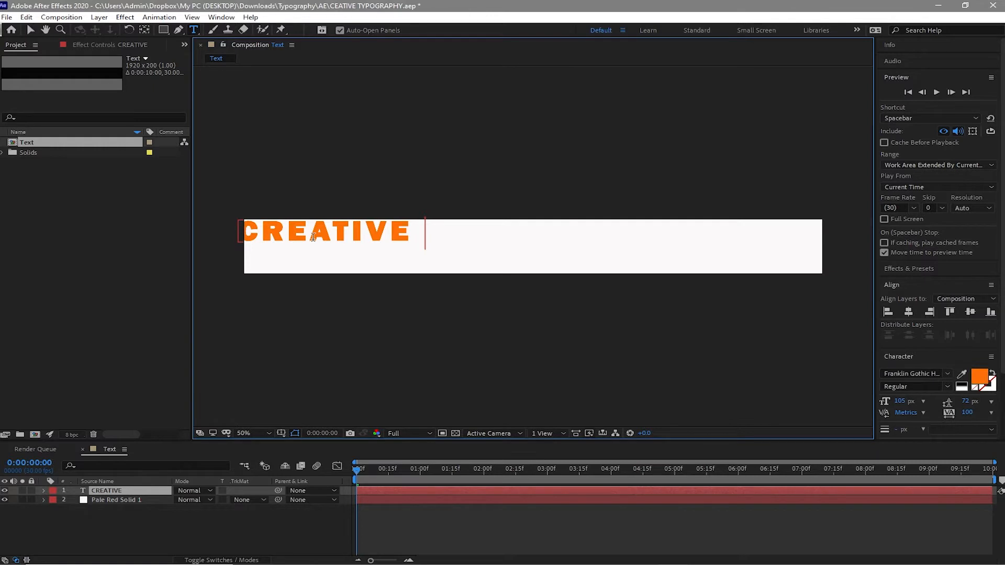
pyautogui.write(' TYPOGR')
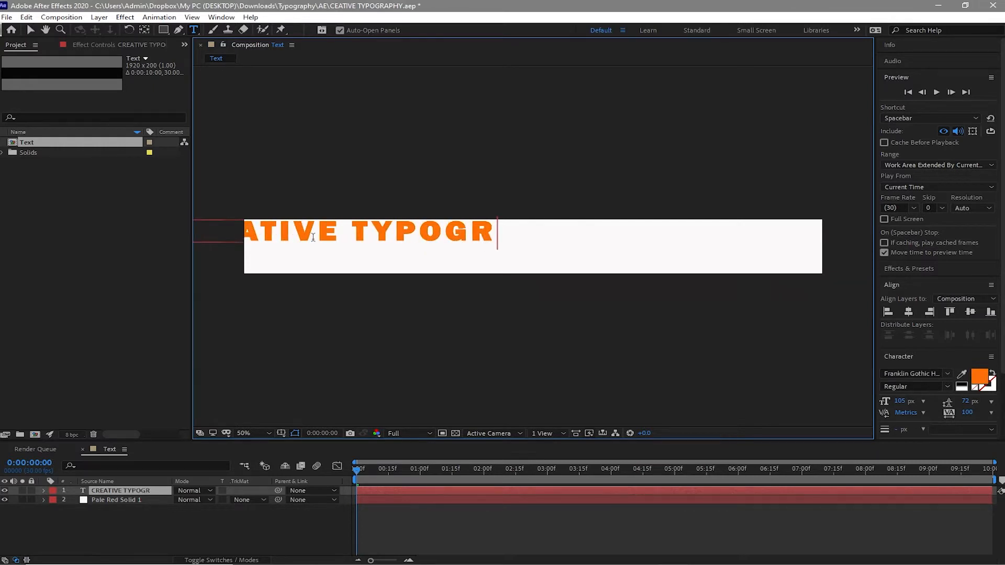
pyautogui.write('APHY')
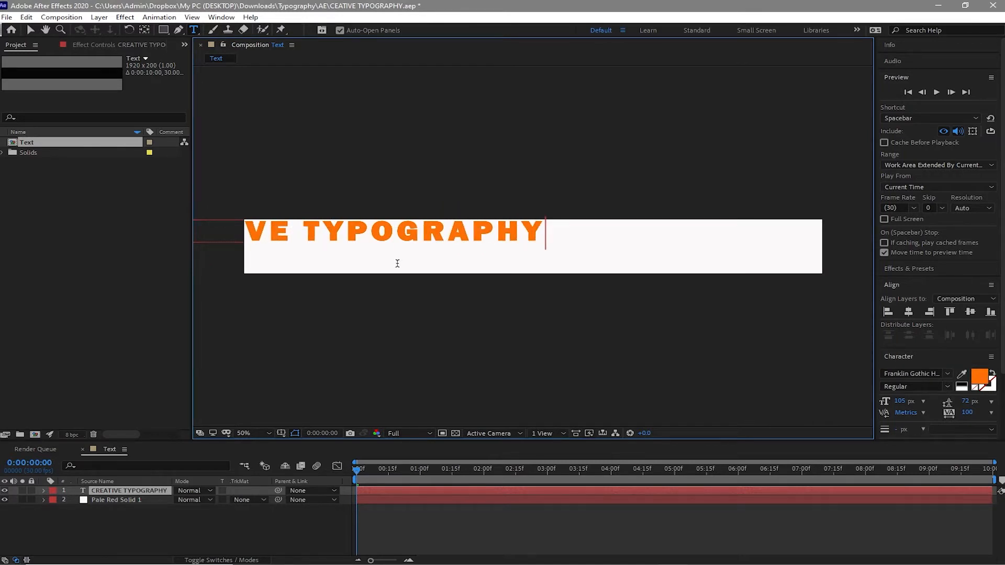
pyautogui.click(30, 30)
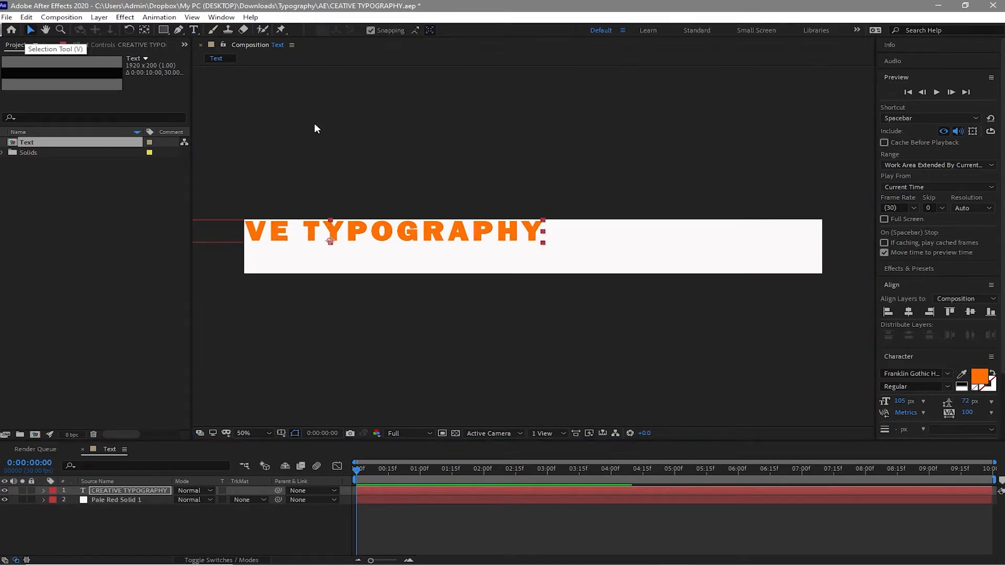
# - Centre the CREATIVE TYPOGRAPHY text horizontally and vertically in the composition and re-enable the preview refresh
pyautogui.click(909, 313)
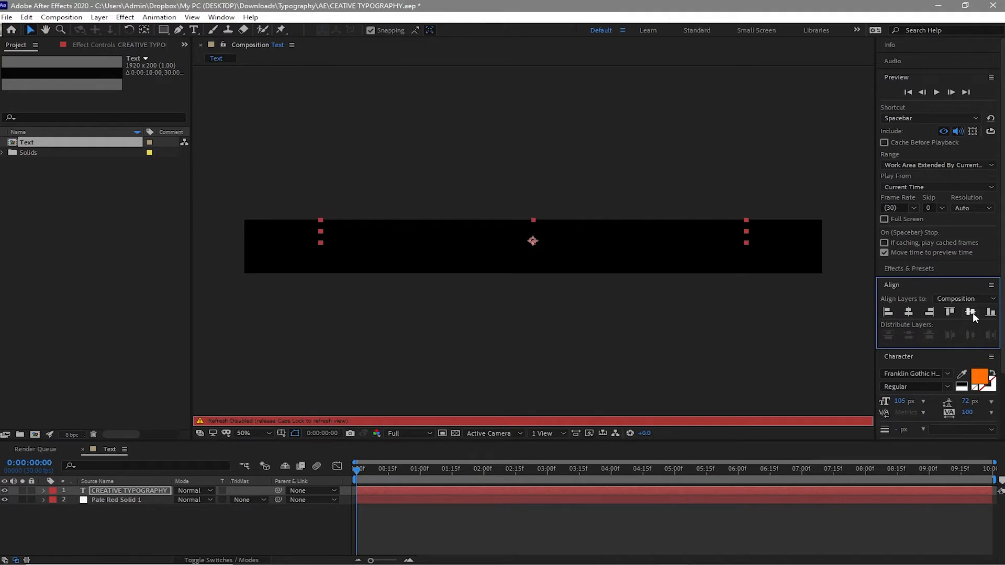
pyautogui.click(972, 313)
pyautogui.press('capslock')
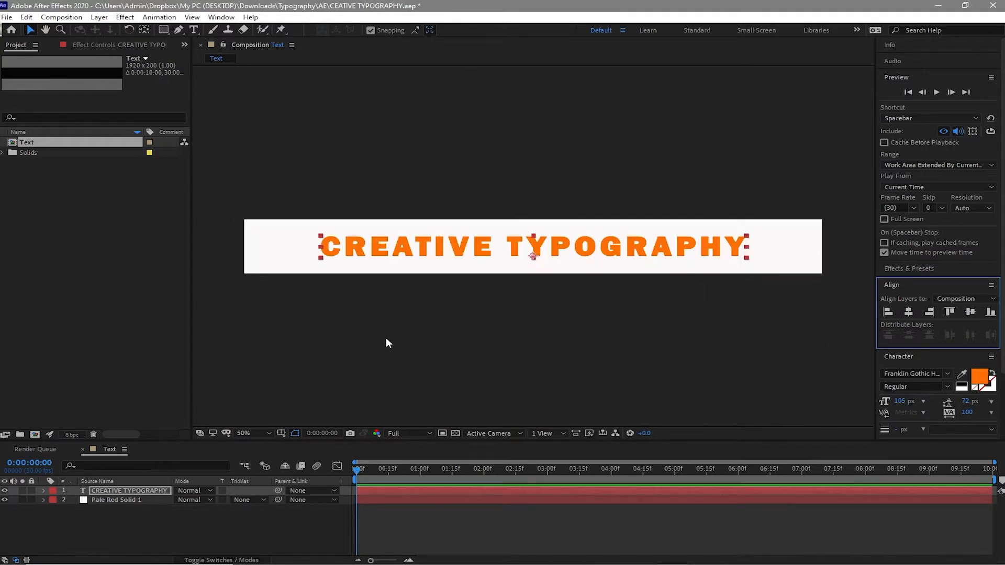
# - Set up a new composition named Tet Series, 800 px wide and 1920 px high
pyautogui.click(61, 17)
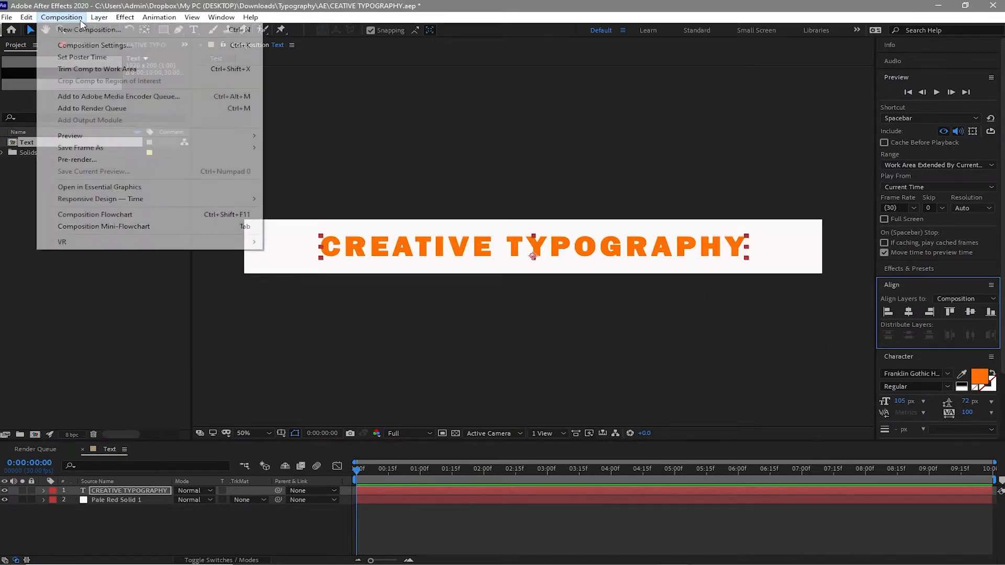
pyautogui.click(73, 28)
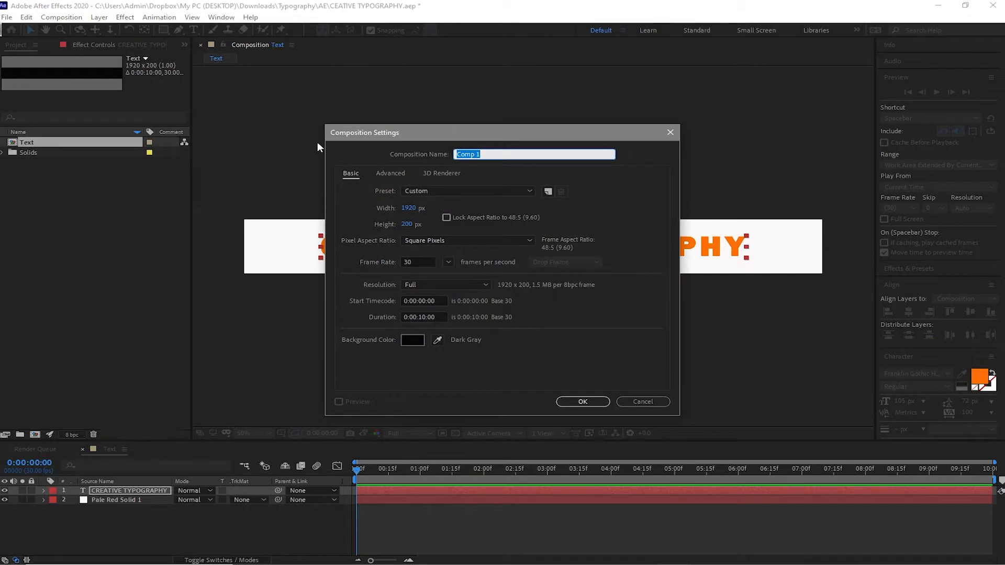
pyautogui.write('Tet Series')
pyautogui.click(409, 211)
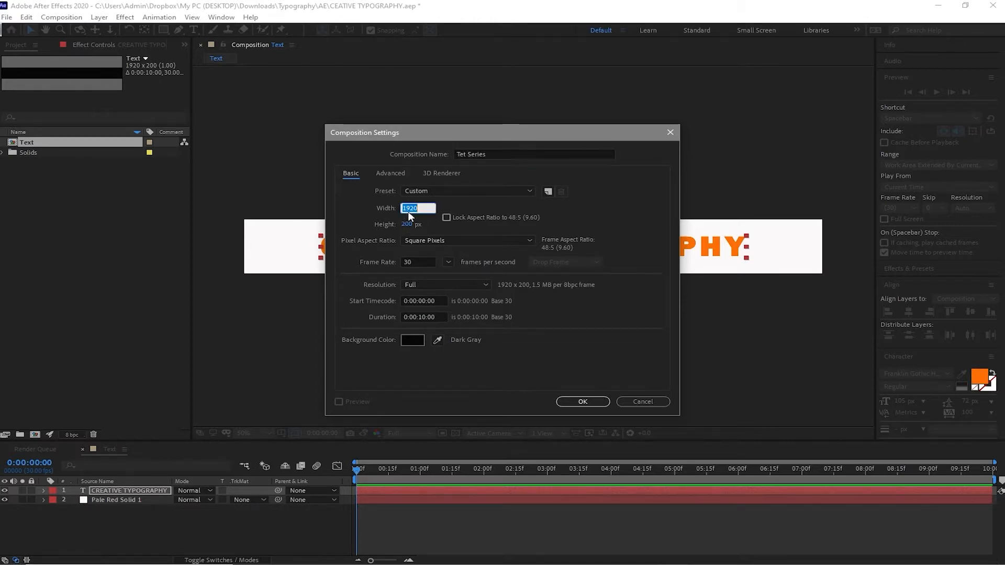
pyautogui.write('800')
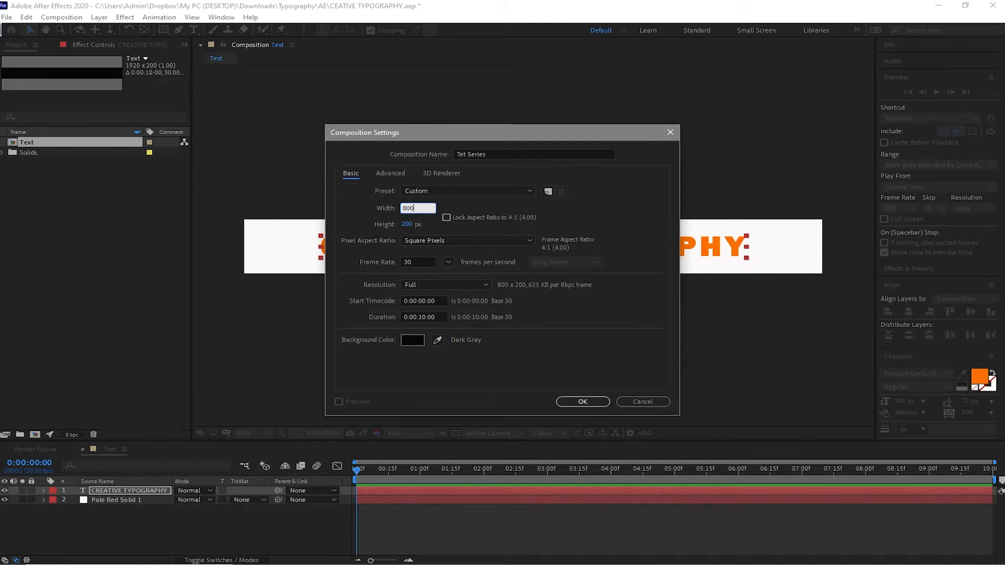
pyautogui.click(409, 227)
pyautogui.write('192')
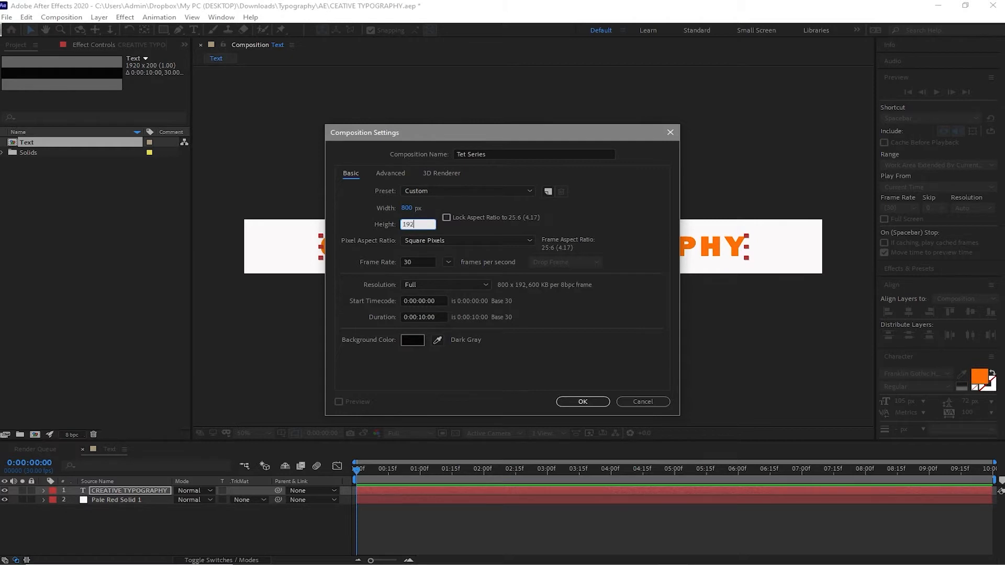
pyautogui.write('0')
# - Give the new composition a red background colour (F70C0C) and create it
pyautogui.click(407, 340)
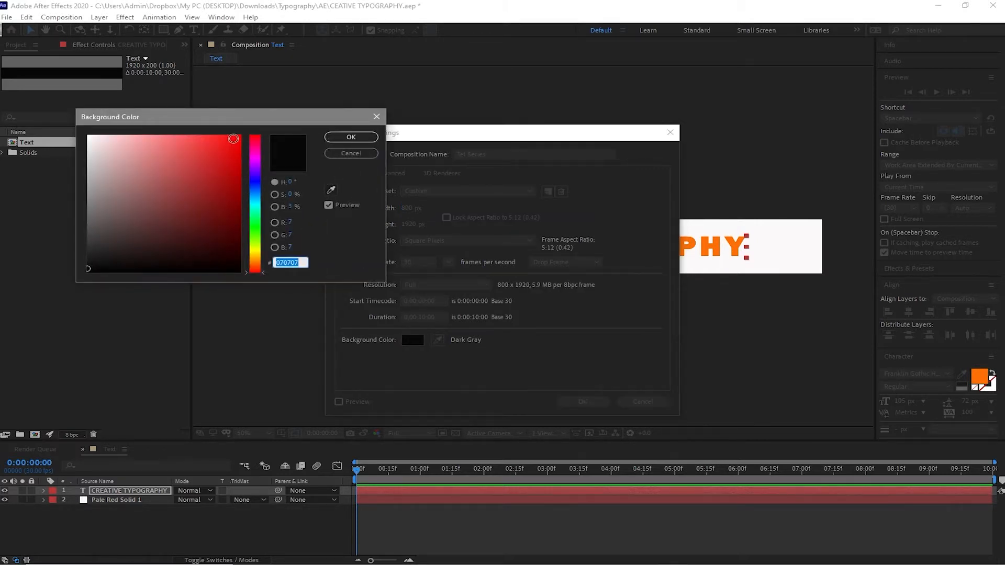
pyautogui.click(234, 140)
pyautogui.click(346, 138)
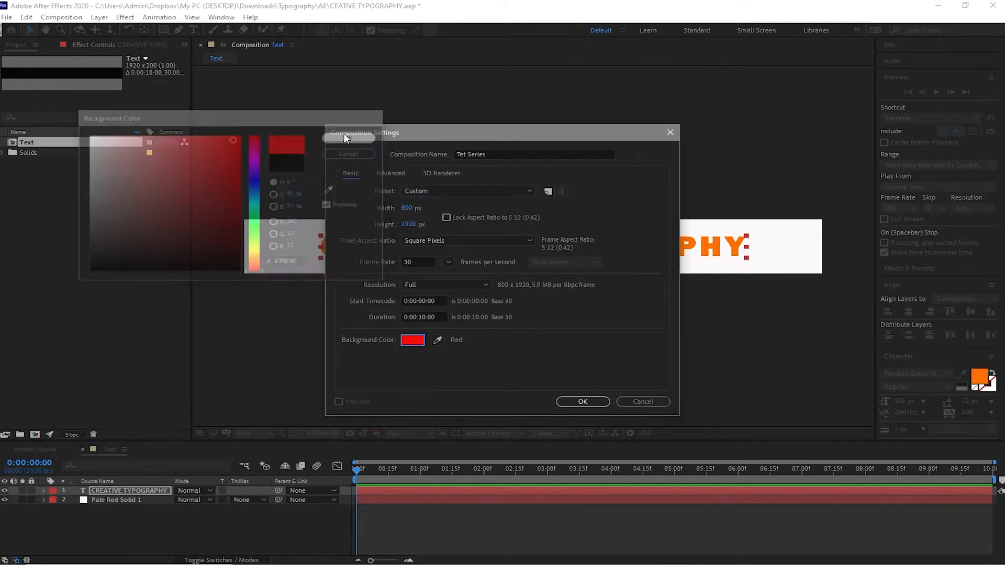
pyautogui.click(578, 402)
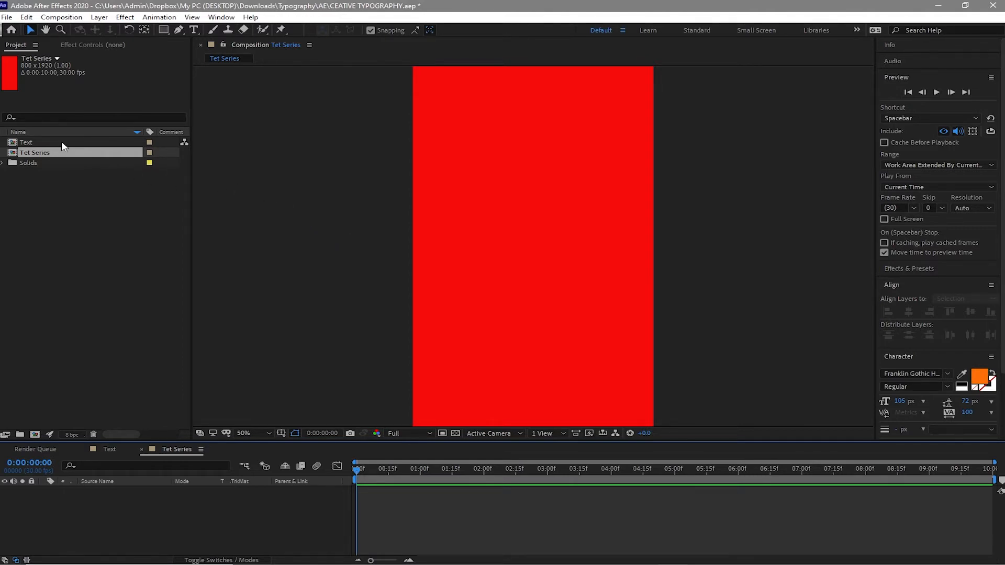
# - Place the Text composition in Tet Series as a layer and rotate it 90 degrees
pyautogui.moveTo(61, 142); pyautogui.dragTo(77, 502)
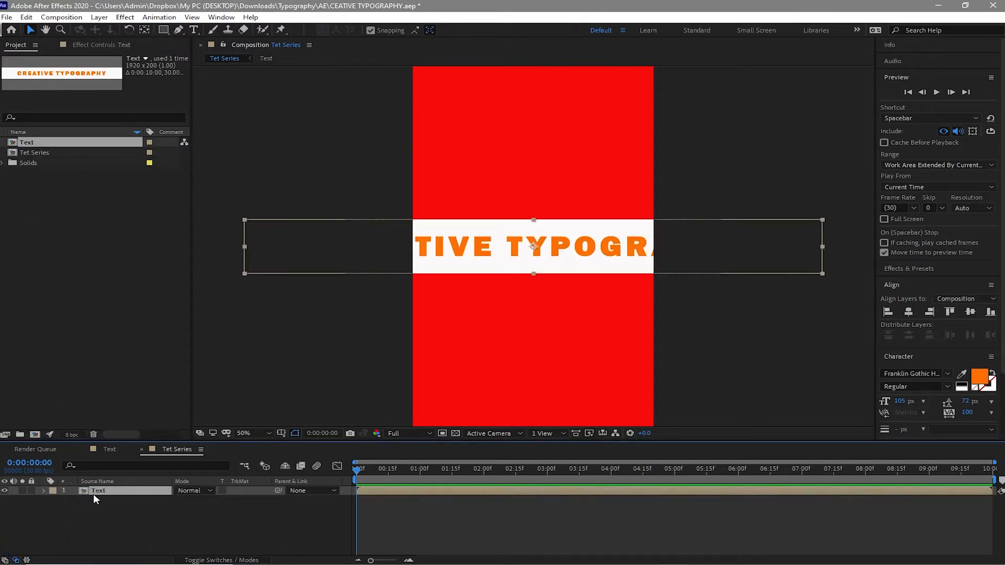
pyautogui.press('r')
pyautogui.click(192, 500)
pyautogui.write('90')
pyautogui.click(263, 521)
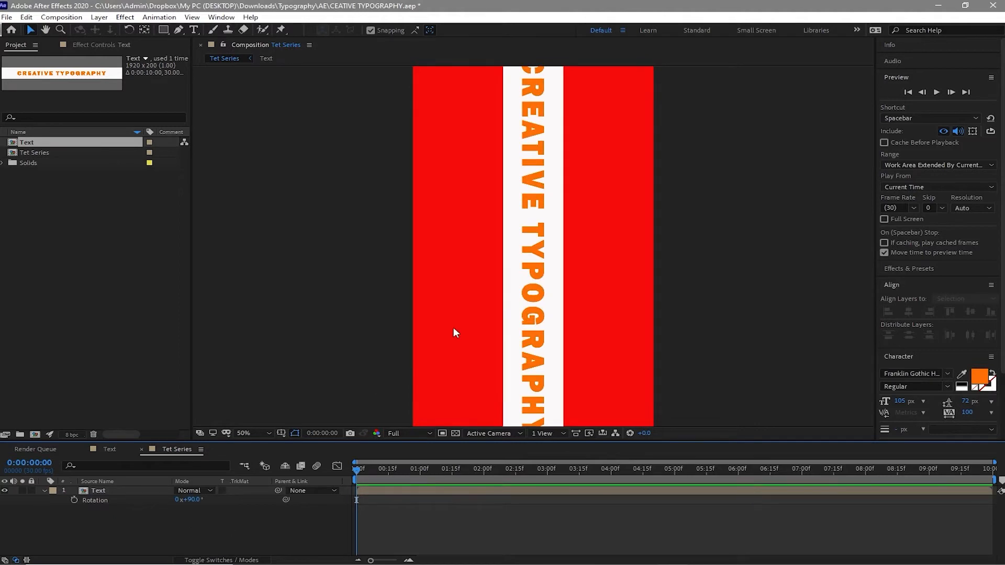
# - Move the rotated Text layer against the right edge of the Tet Series composition and keep it selected
pyautogui.moveTo(519, 272); pyautogui.dragTo(602, 268)
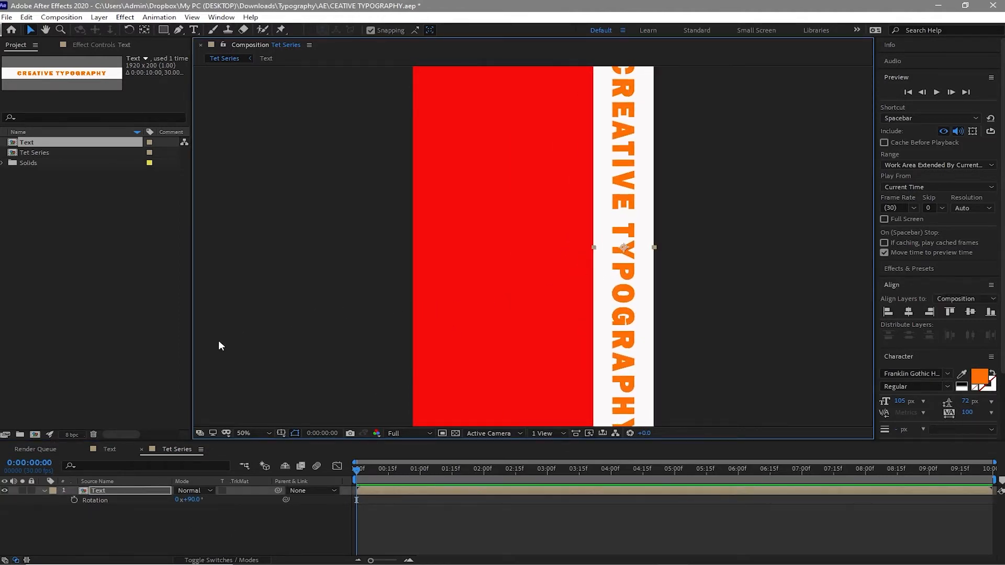
pyautogui.click(134, 491)
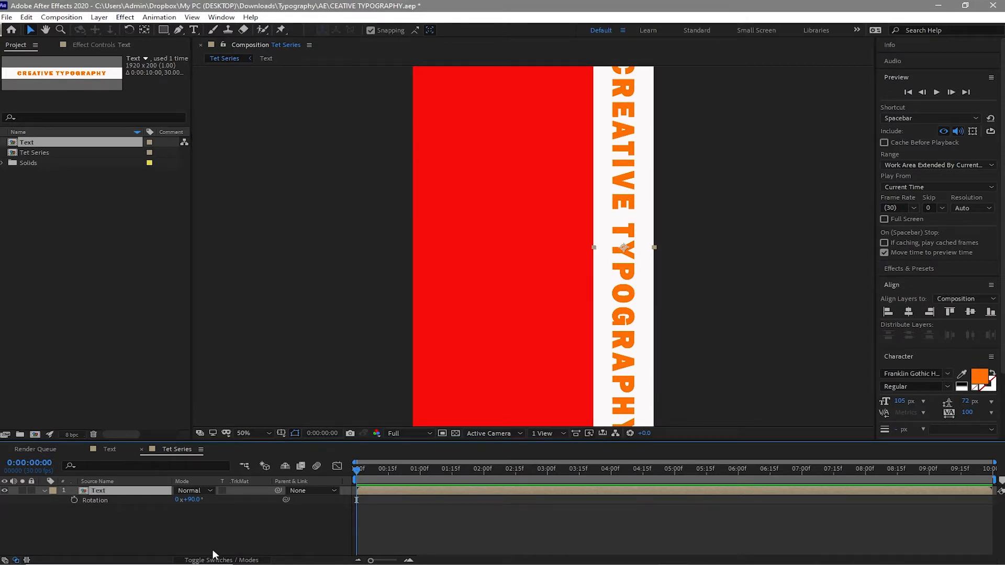
# - Duplicate the rotated Text layer three times in Tet Series and collapse the original layer's properties
pyautogui.hotkey('ctrl', 'd')
pyautogui.hotkey('ctrl', 'd')
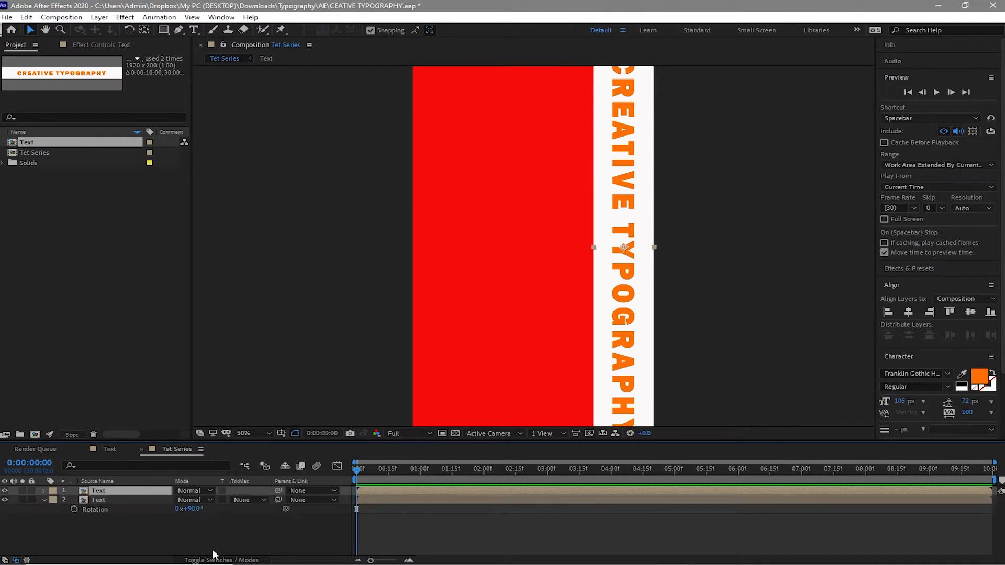
pyautogui.hotkey('ctrl', 'd')
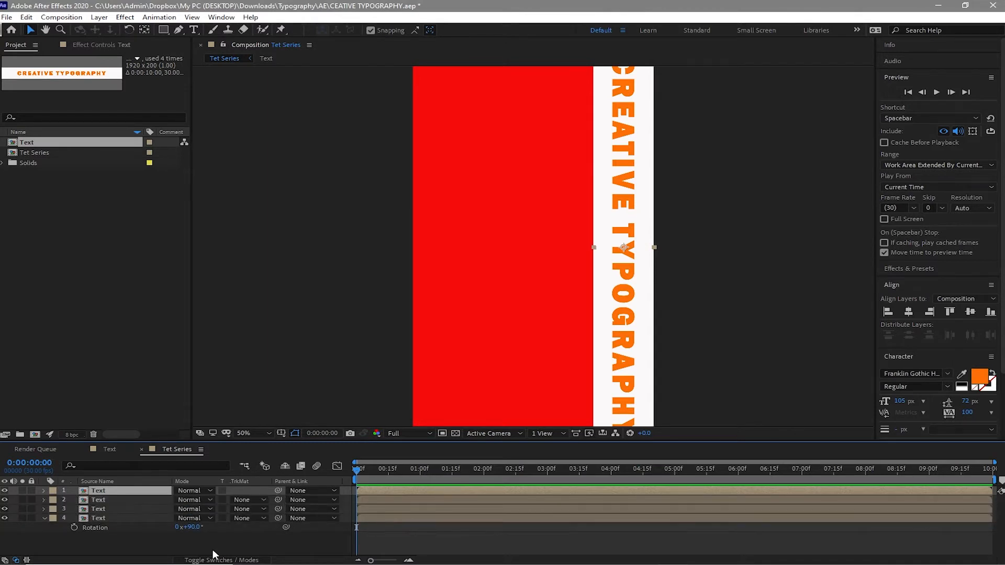
pyautogui.click(44, 518)
# - Show the rulers and place a horizontal guide along the top edge of the Tet Series composition
pyautogui.click(192, 18)
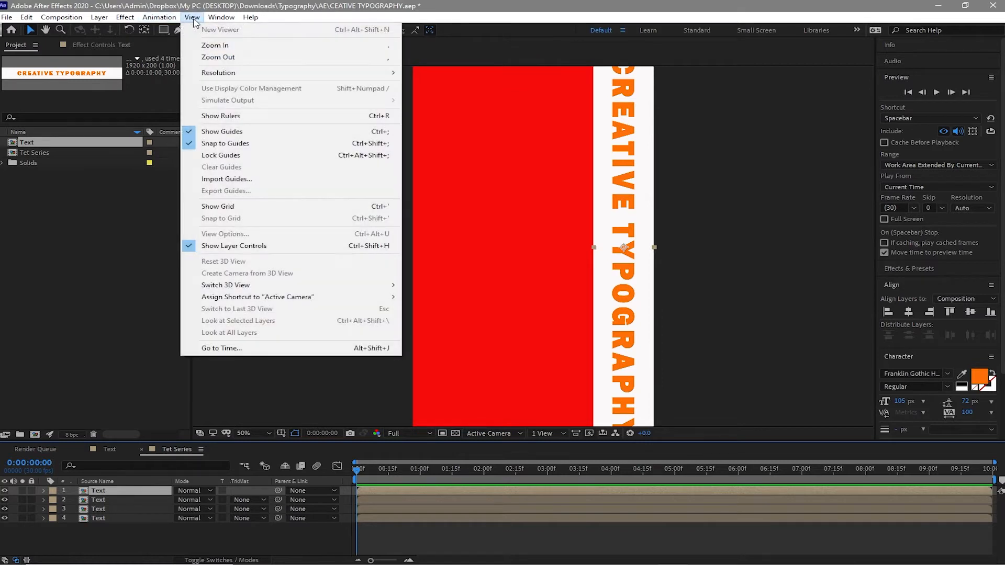
pyautogui.click(228, 120)
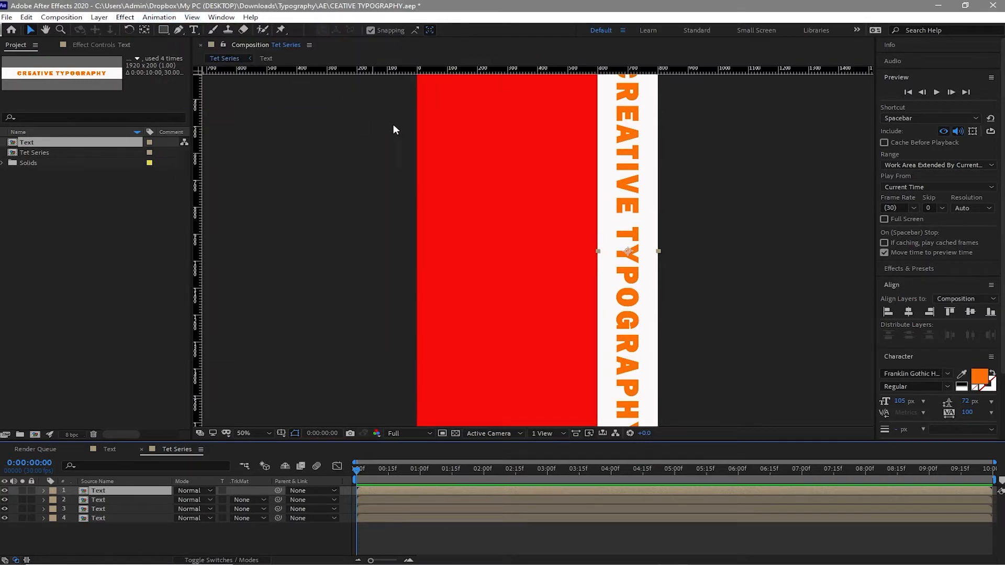
pyautogui.press(',')
pyautogui.moveTo(421, 70); pyautogui.dragTo(423, 122)
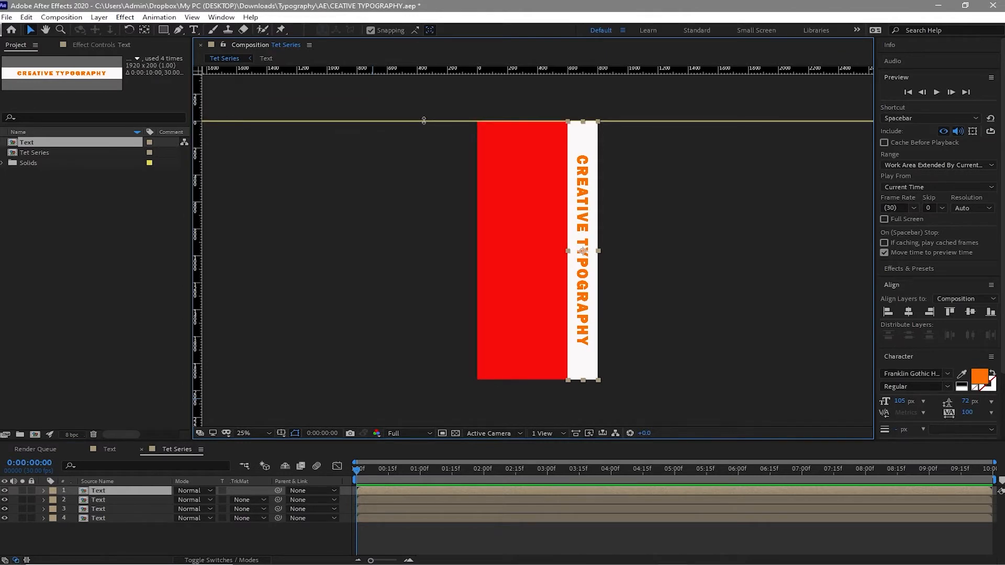
# - Arrange the four Text strips side by side across the composition without gaps, keeping their top ends on the guide
pyautogui.press('h')
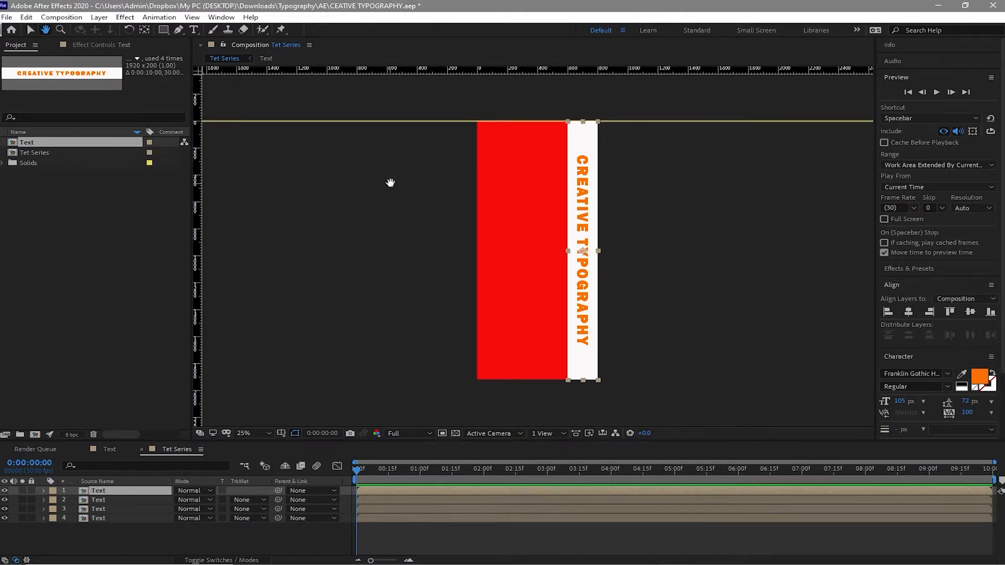
pyautogui.moveTo(388, 179); pyautogui.dragTo(399, 262)
pyautogui.press('.')
pyautogui.press('.')
pyautogui.press(',')
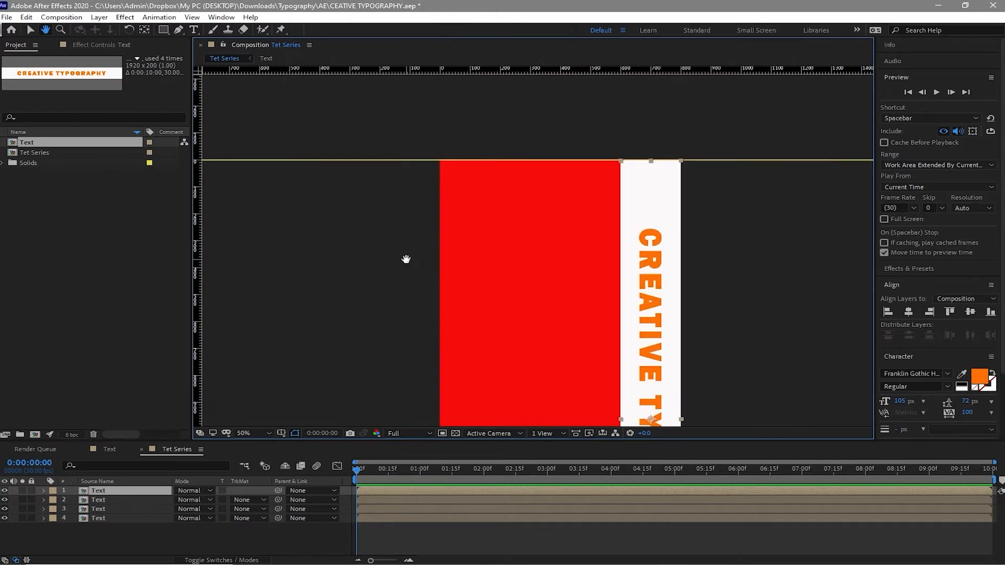
pyautogui.press('v')
pyautogui.moveTo(635, 206); pyautogui.dragTo(521, 197)
pyautogui.moveTo(665, 197); pyautogui.dragTo(520, 209)
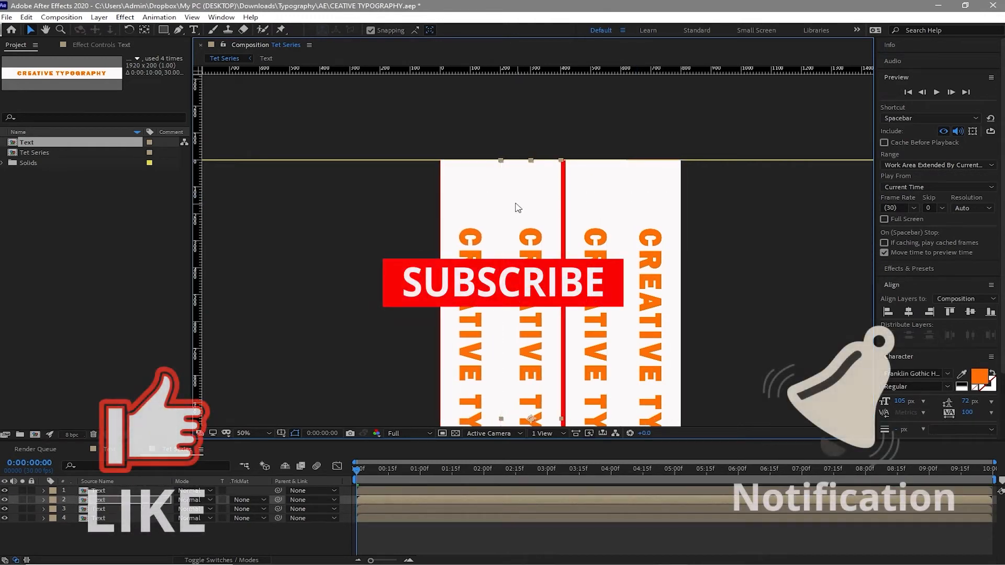
pyautogui.moveTo(590, 202); pyautogui.dragTo(584, 198)
pyautogui.click(638, 198)
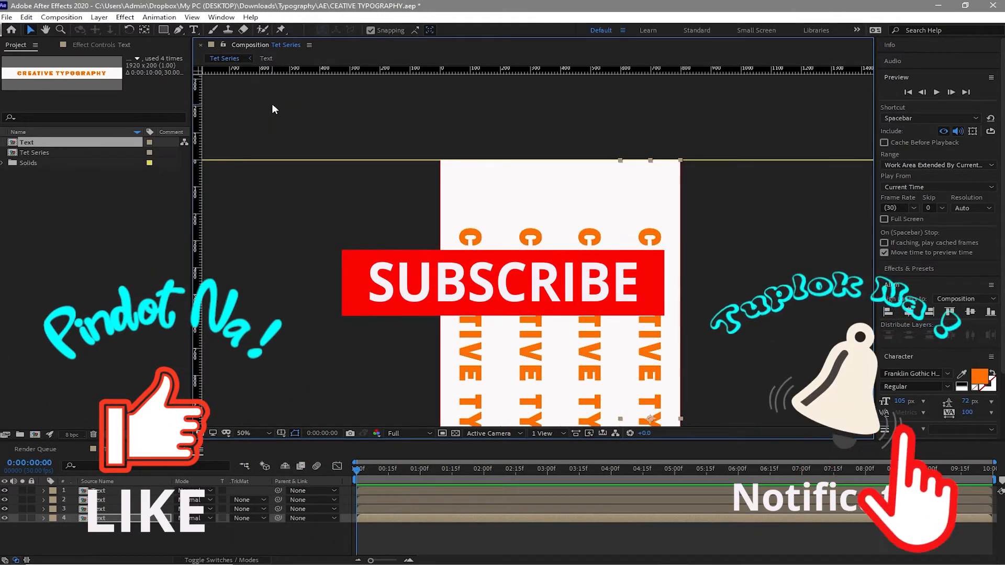
# - Change the Tet Series composition's background colour to a near-black shade
pyautogui.click(72, 17)
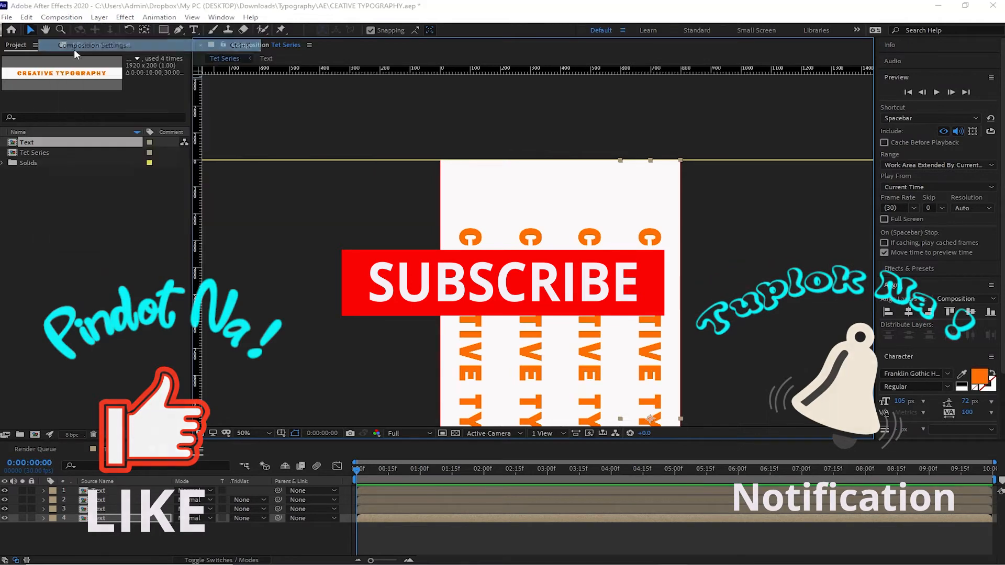
pyautogui.click(73, 49)
pyautogui.click(419, 341)
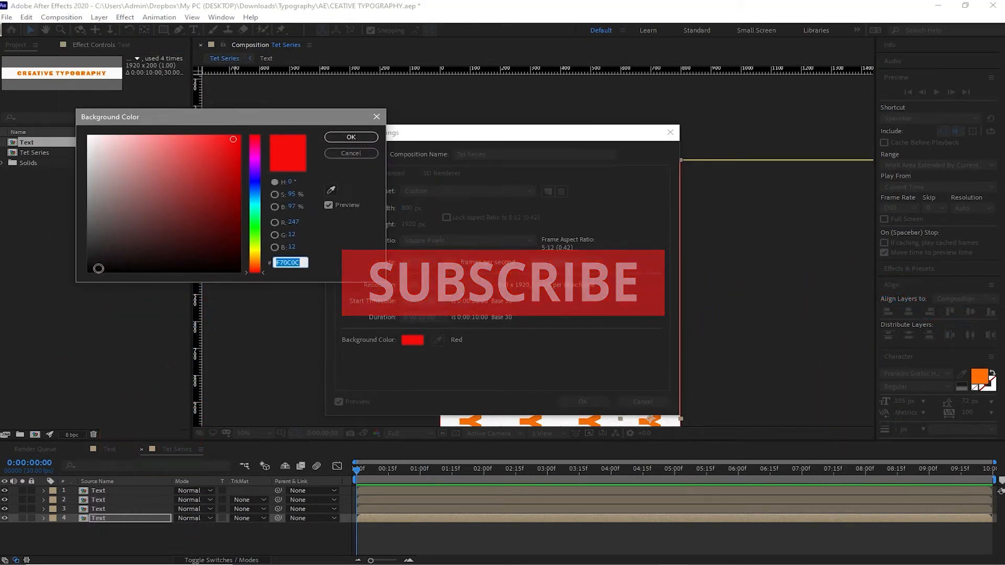
pyautogui.click(98, 268)
pyautogui.click(350, 137)
pyautogui.click(583, 402)
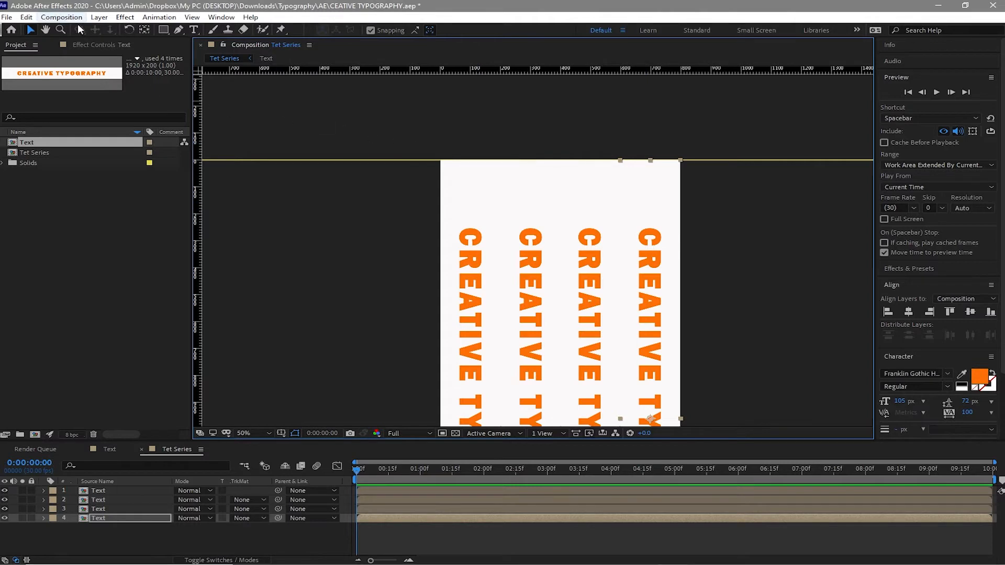
# - Apply a Tint effect with swapped colours to the rightmost Text strip and copy it onto the second strip from the left
pyautogui.click(125, 17)
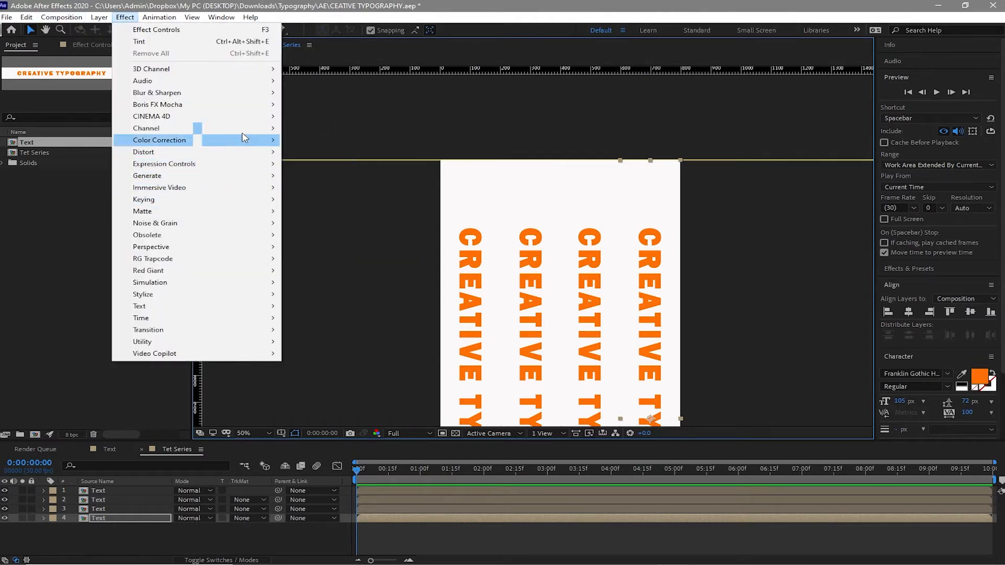
pyautogui.moveTo(269, 142)
pyautogui.click(375, 507)
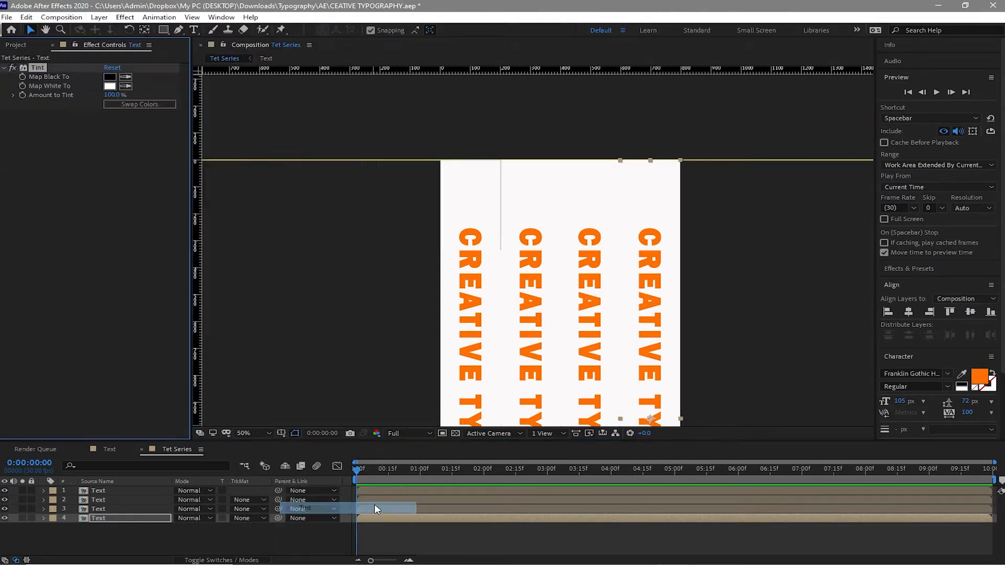
pyautogui.click(140, 104)
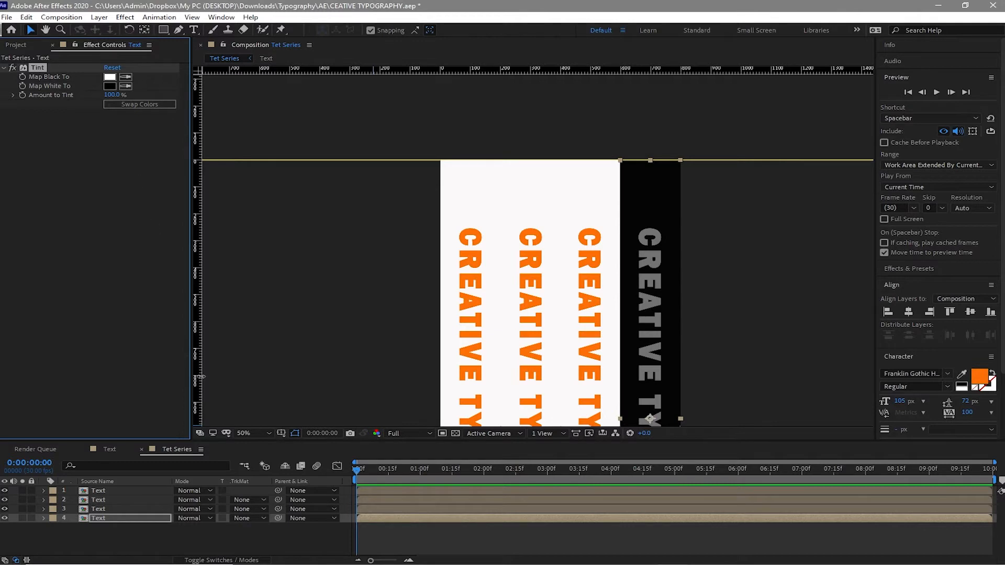
pyautogui.click(521, 216)
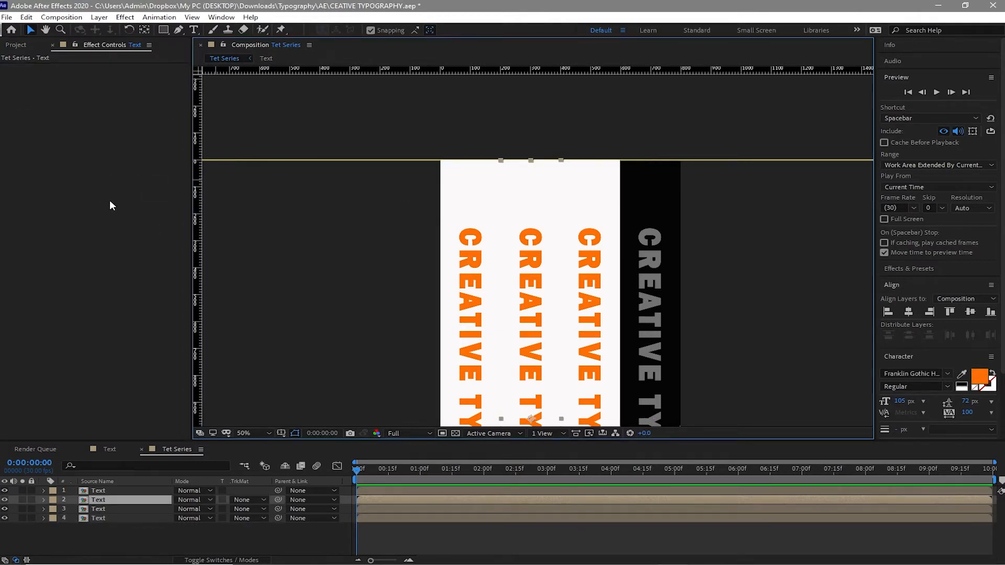
pyautogui.hotkey('ctrl', 'v')
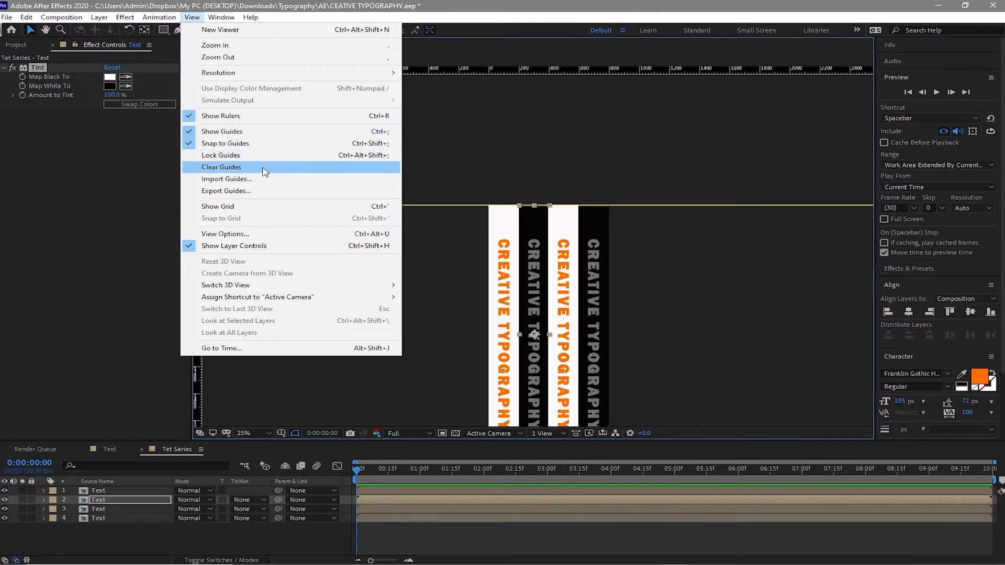
# - Clear the guides from the Tet Series composition and return to the Selection tool
pyautogui.click(263, 167)
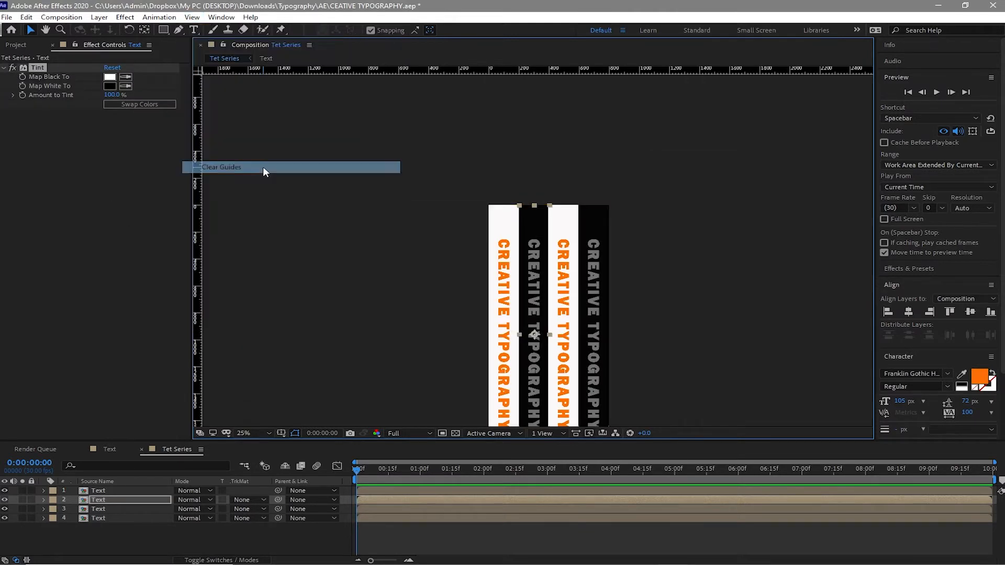
pyautogui.click(48, 30)
pyautogui.moveTo(438, 195); pyautogui.dragTo(428, 141)
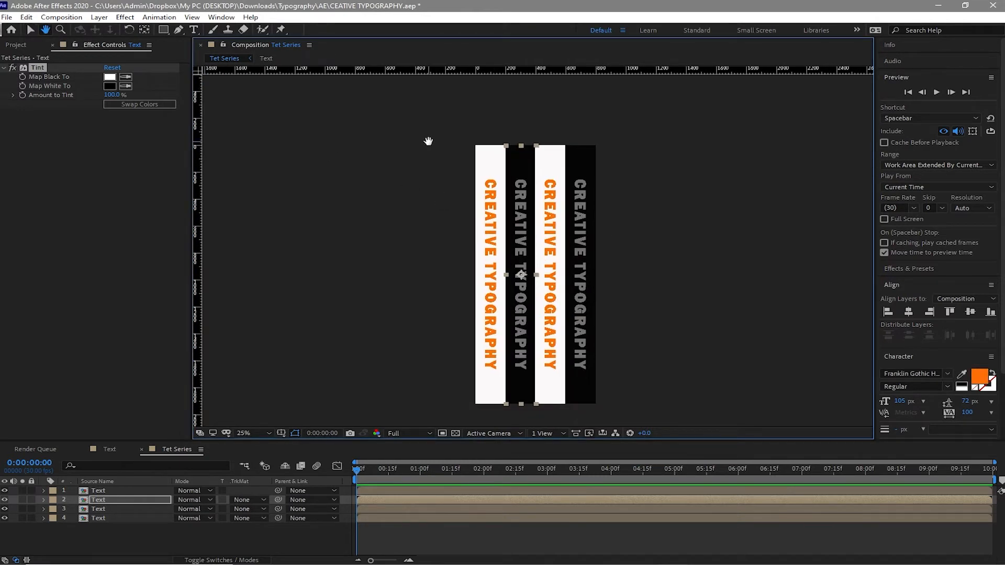
pyautogui.click(31, 30)
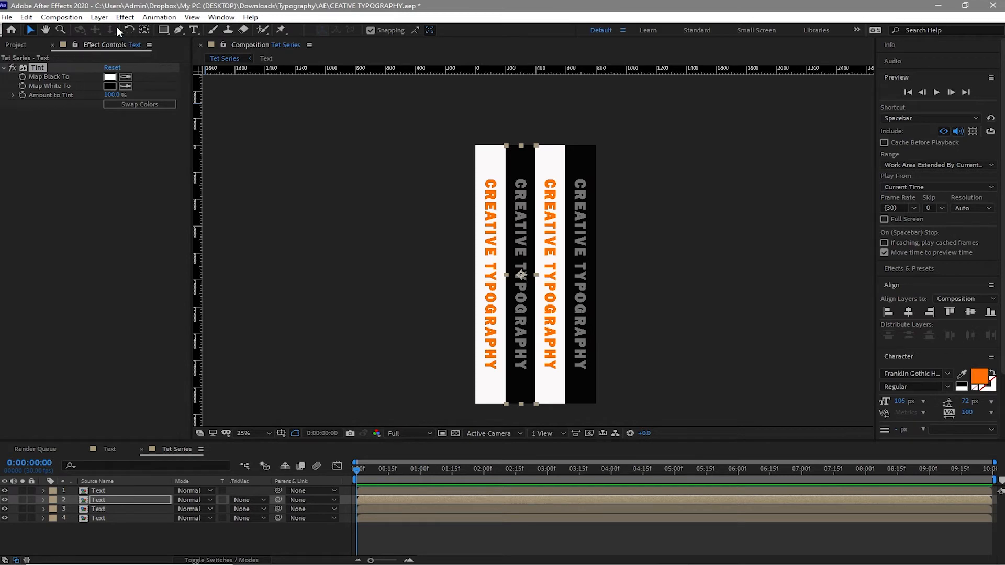
# - Create a new composition named Animation 1, 1920 px wide and 1080 px high
pyautogui.click(61, 17)
pyautogui.click(79, 27)
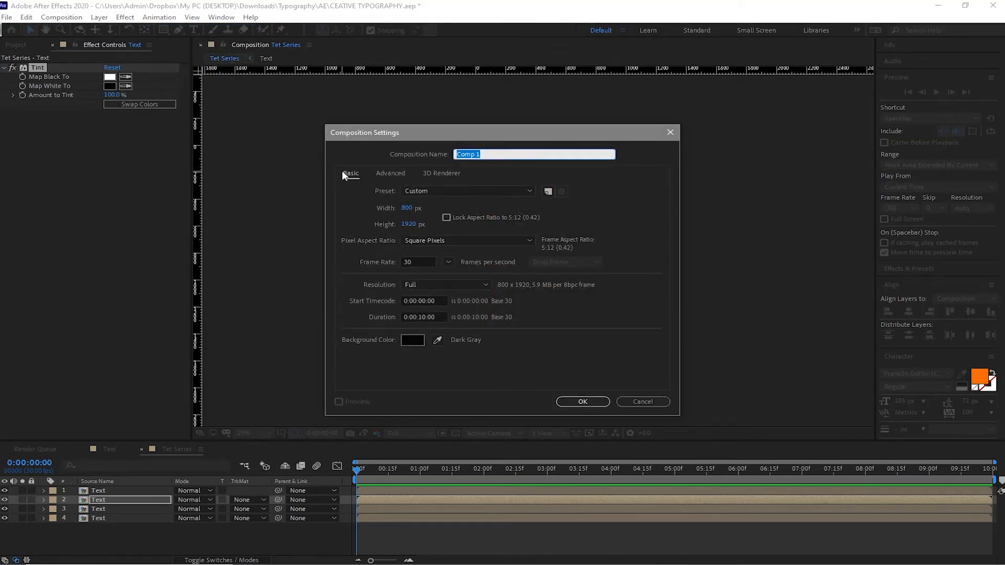
pyautogui.write('Animation 1')
pyautogui.click(407, 208)
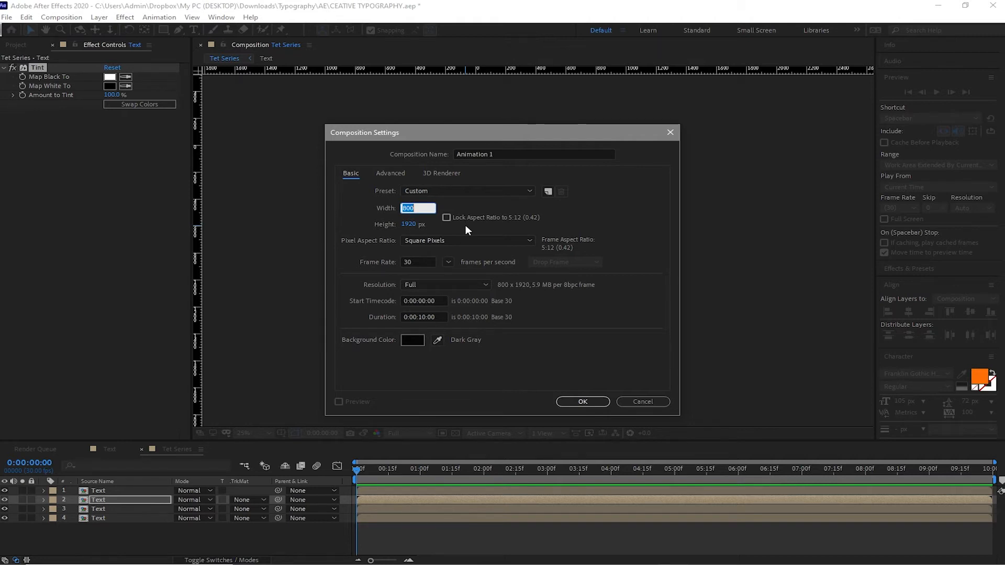
pyautogui.write('1920')
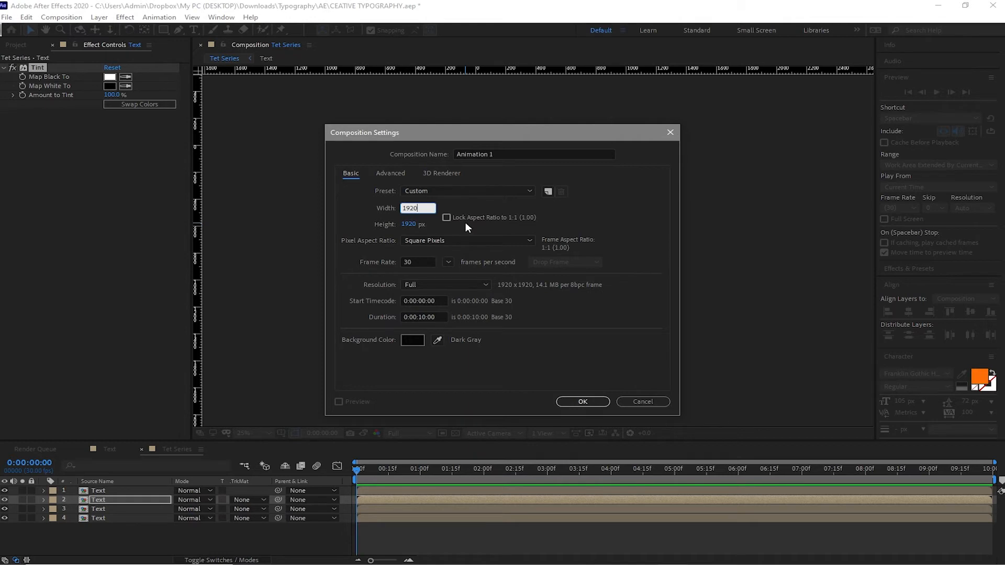
pyautogui.click(414, 225)
pyautogui.write('1080')
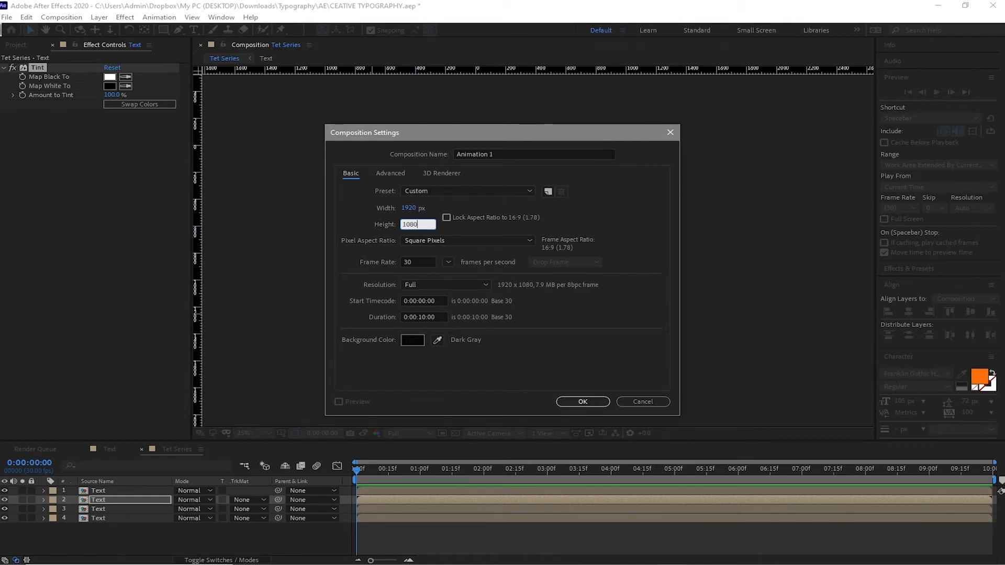
pyautogui.press('Return')
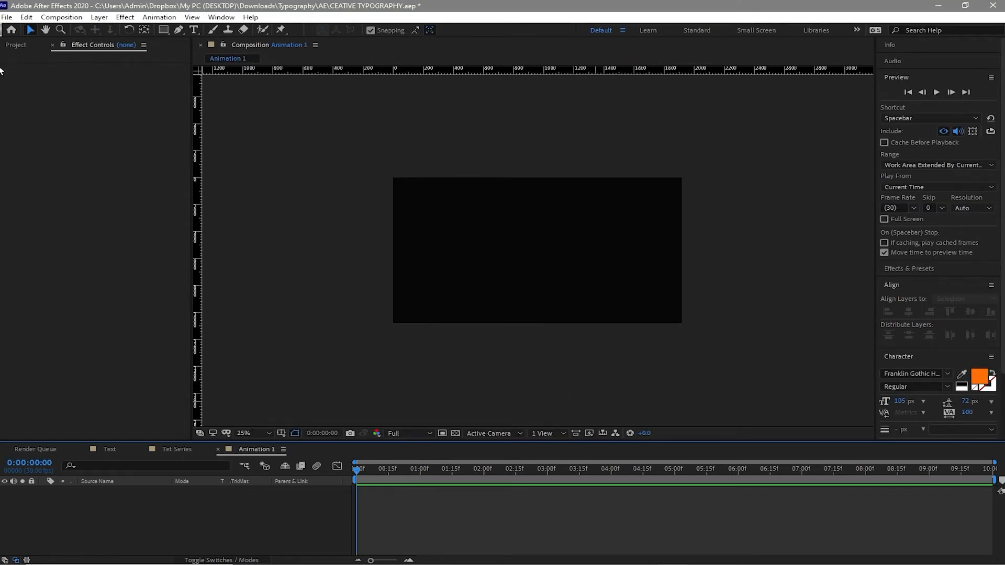
# - Place the Tet Series composition in Animation 1 as a layer and rotate it -90 degrees
pyautogui.click(15, 46)
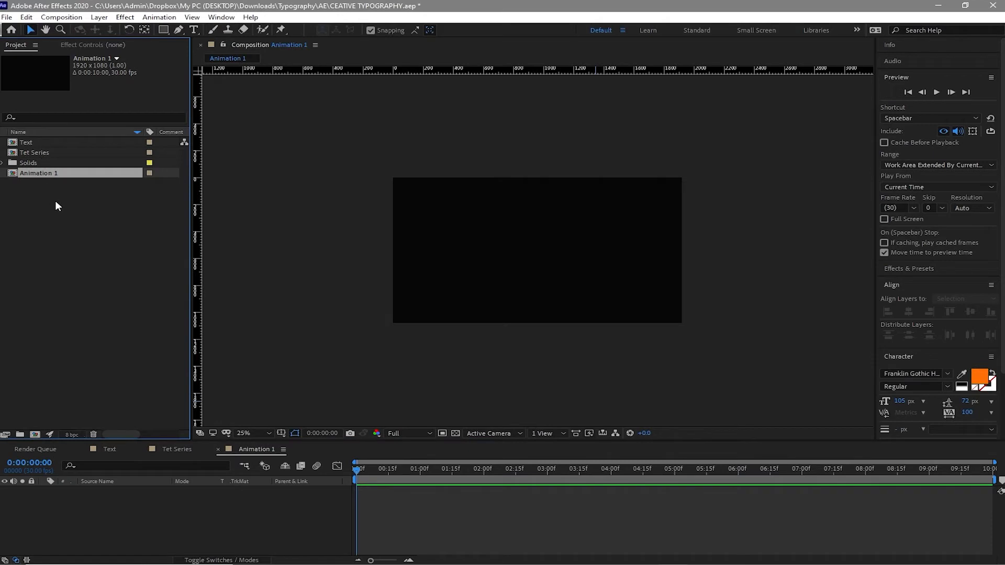
pyautogui.moveTo(49, 152); pyautogui.dragTo(78, 509)
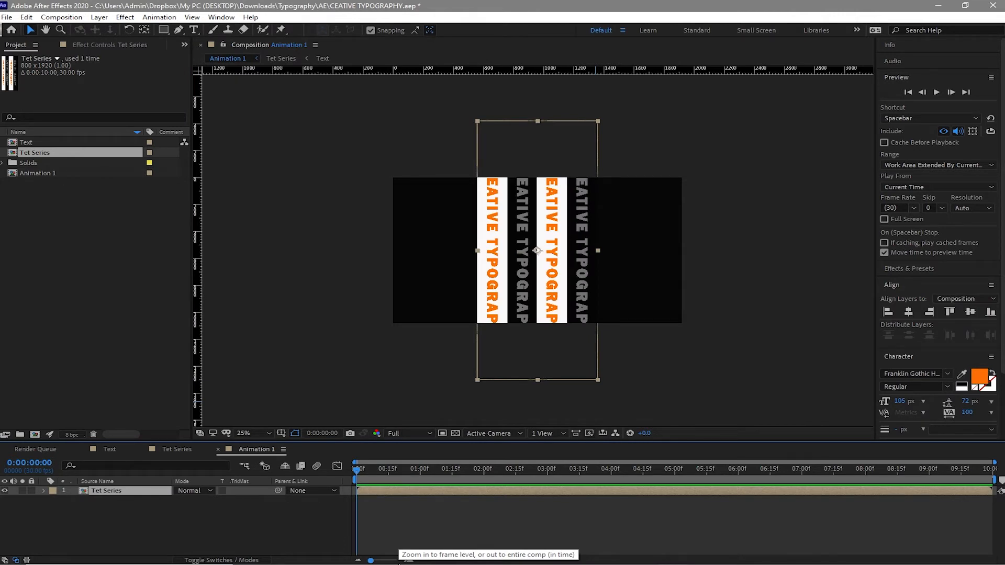
pyautogui.press('r')
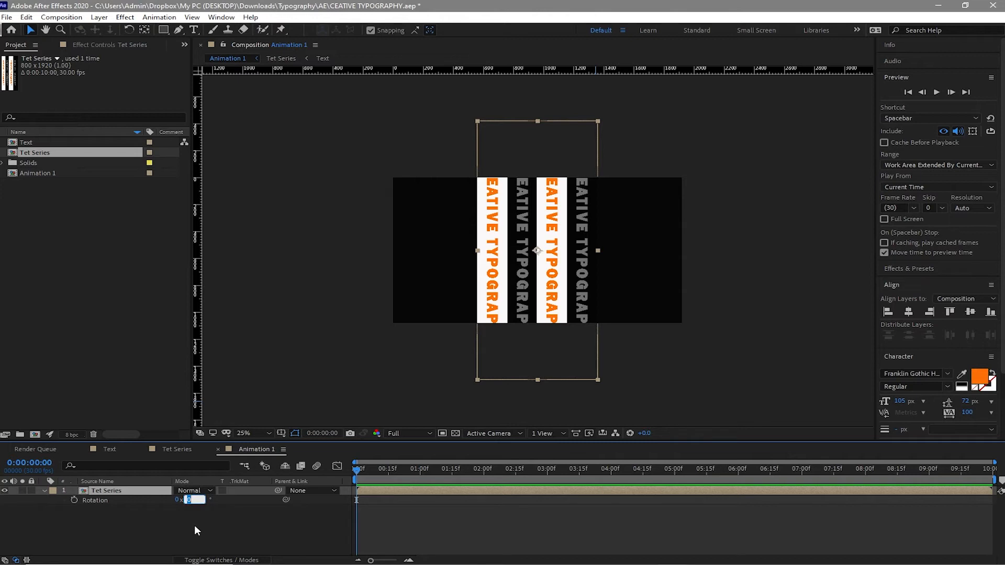
pyautogui.write('-90')
pyautogui.click(193, 525)
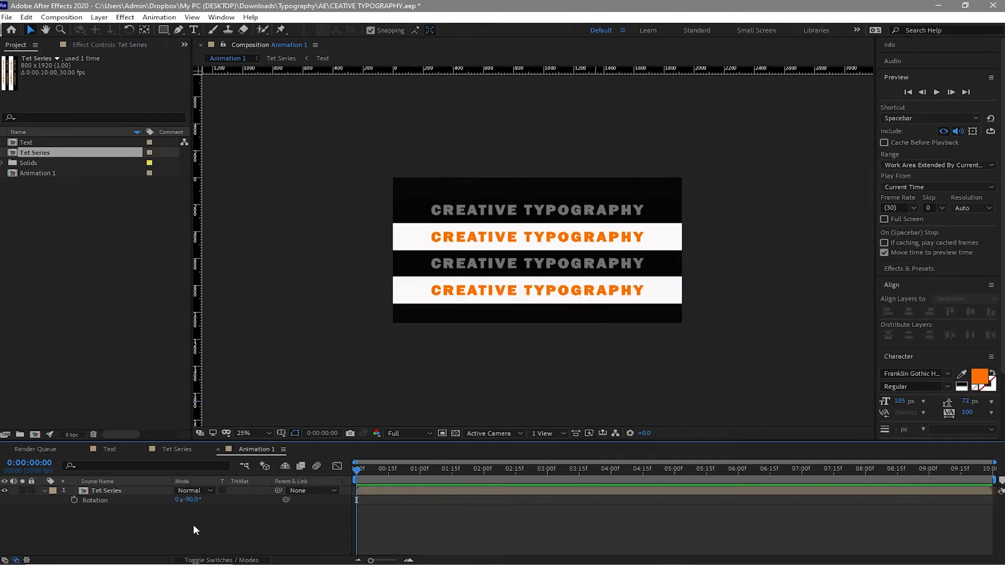
# - Apply the CC Cylinder perspective effect to the Tet Series layer
pyautogui.hotkey('ctrl', 'a')
pyautogui.click(126, 17)
pyautogui.moveTo(210, 247)
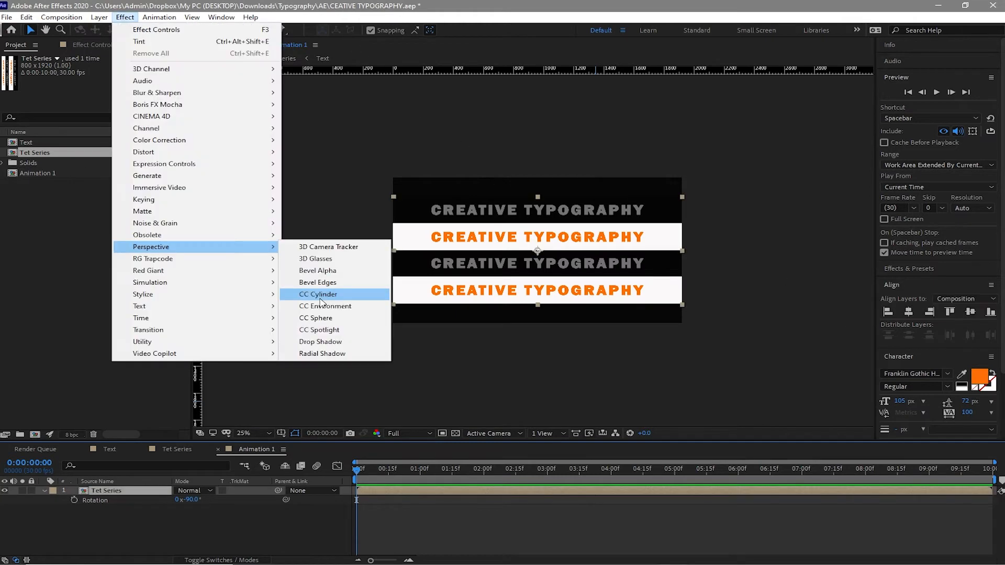
pyautogui.click(321, 298)
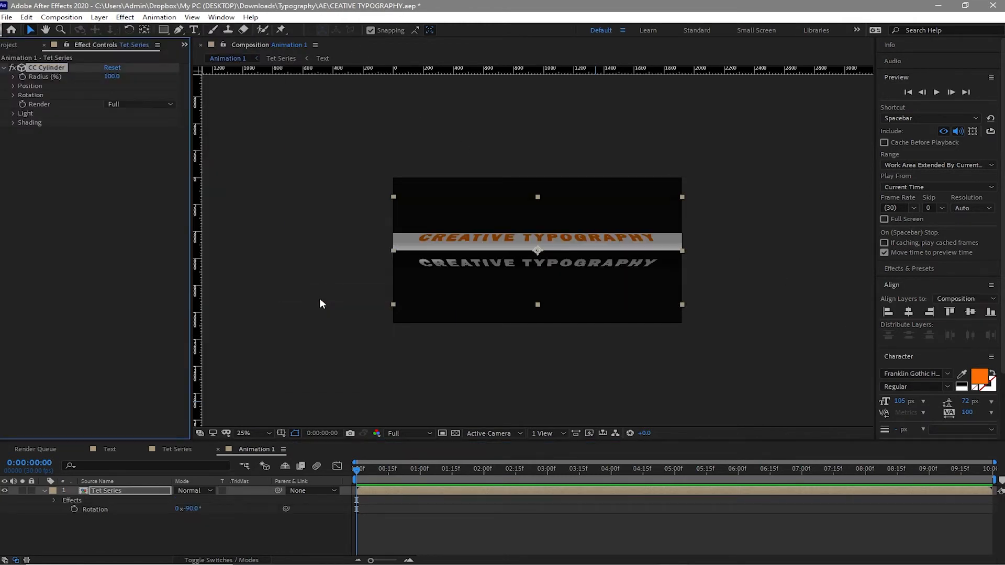
# - Drive the CC Cylinder's Rotation Y on the Tet Series layer with the expression time*20 and preview the spin
pyautogui.click(13, 94)
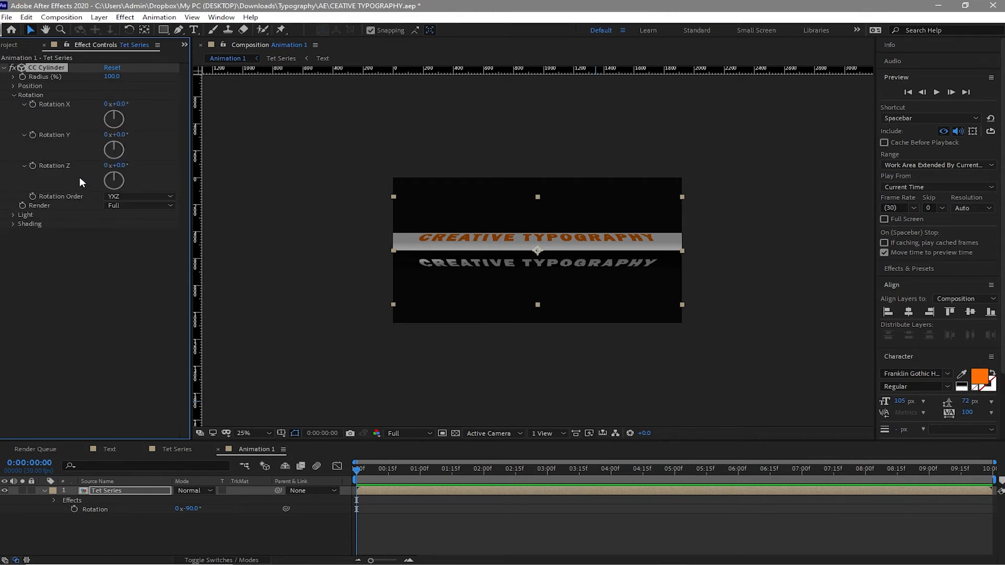
pyautogui.keyDown('alt'); pyautogui.click(33, 134); pyautogui.keyUp('alt')
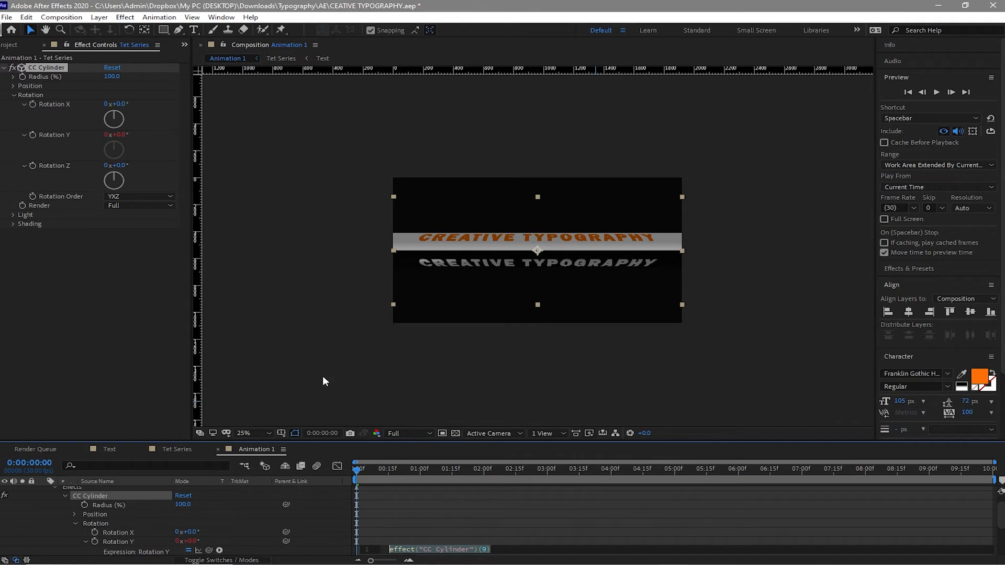
pyautogui.write('time')
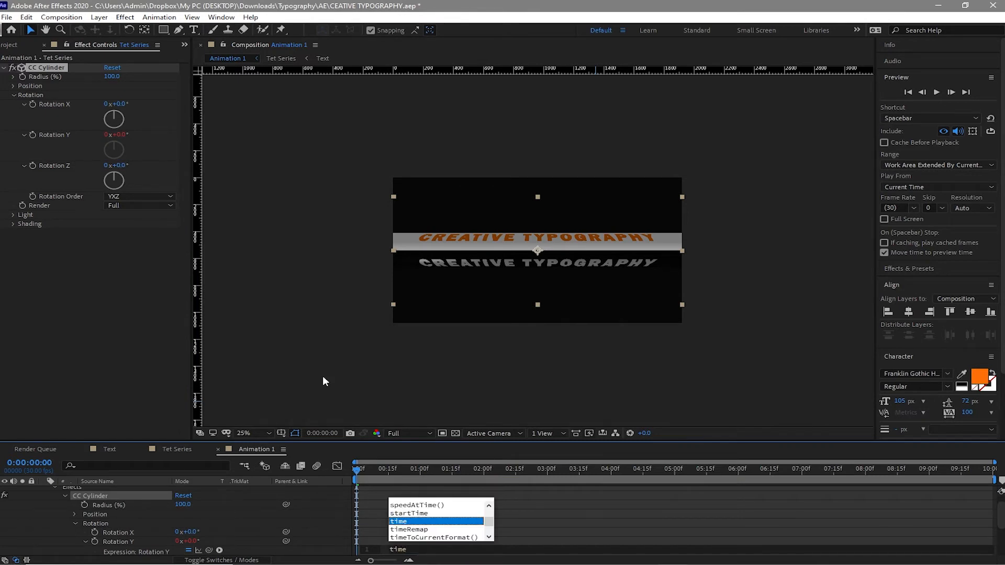
pyautogui.write('*')
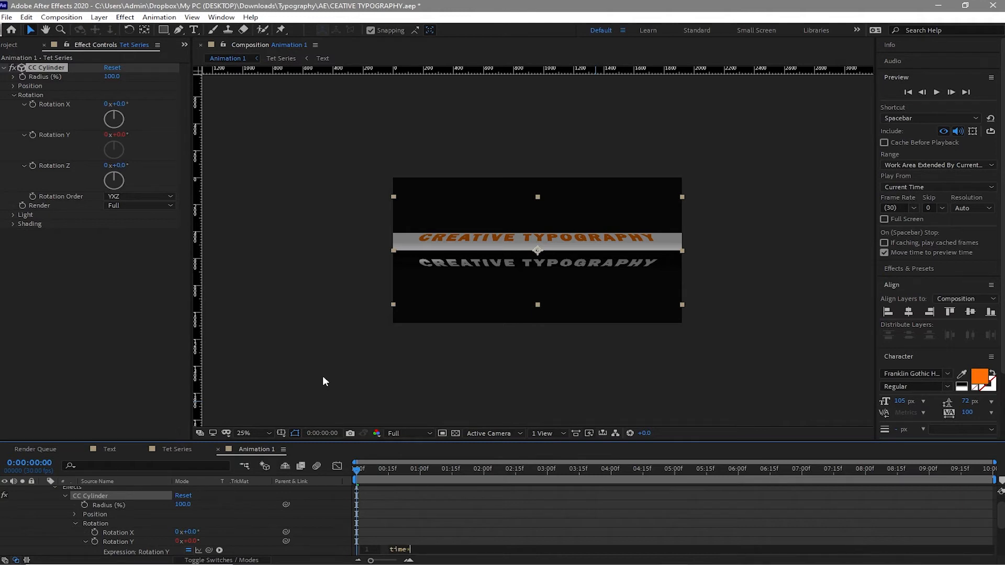
pyautogui.write('20')
pyautogui.click(310, 338)
pyautogui.press('space')
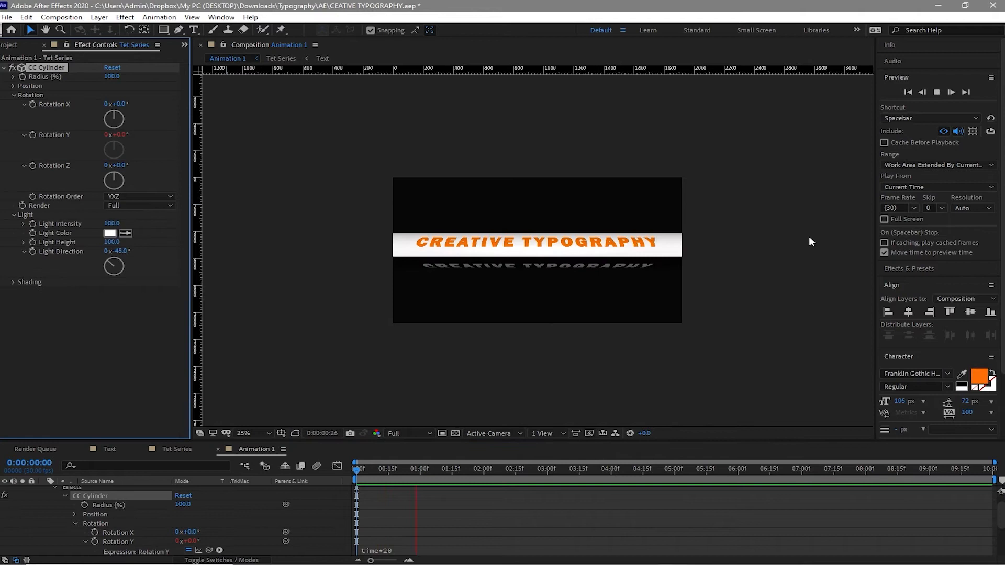
pyautogui.click(937, 92)
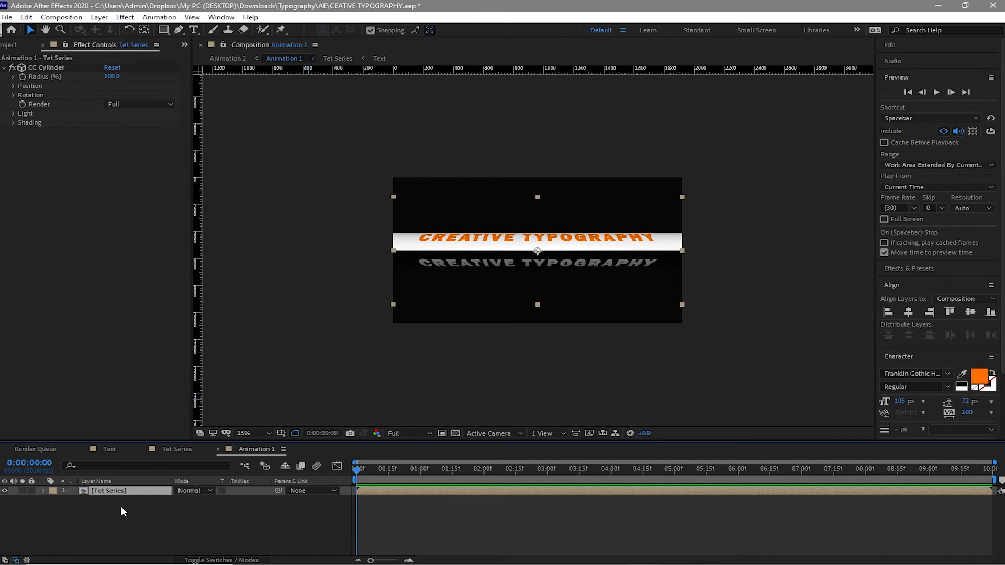
# - Move the Tet Series layer up in Animation 1 to position 960, 196
pyautogui.press('p')
pyautogui.moveTo(203, 507); pyautogui.dragTo(24, 475)
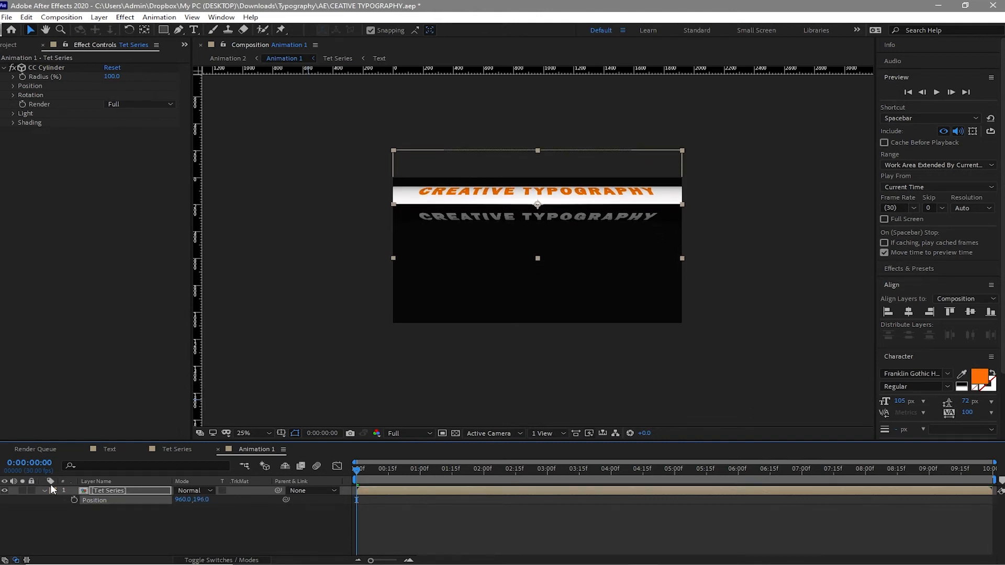
# - Create a new 1920 x 1080 px composition named Animation 2 at 30 fps, lasting 10 seconds
pyautogui.click(78, 18)
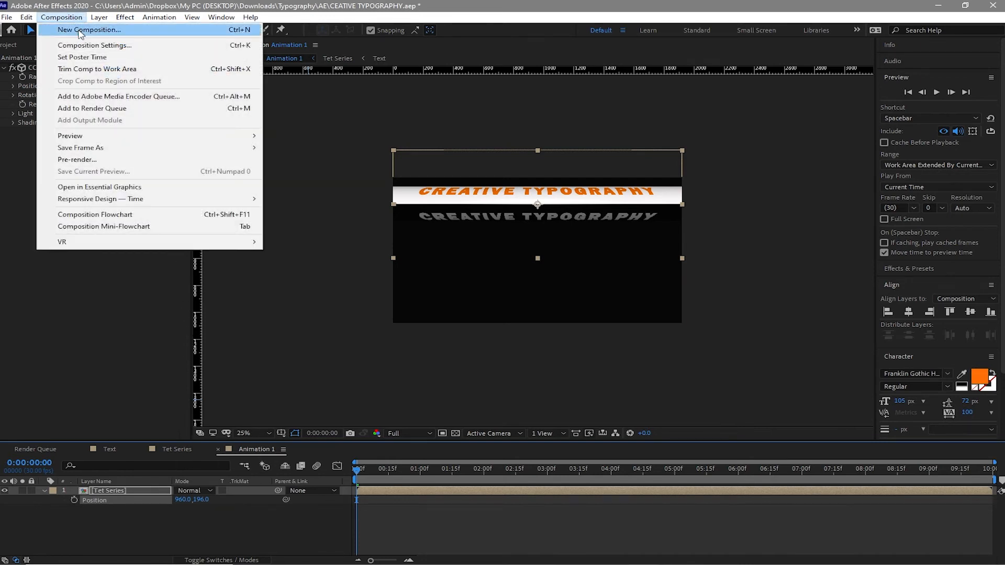
pyautogui.click(79, 30)
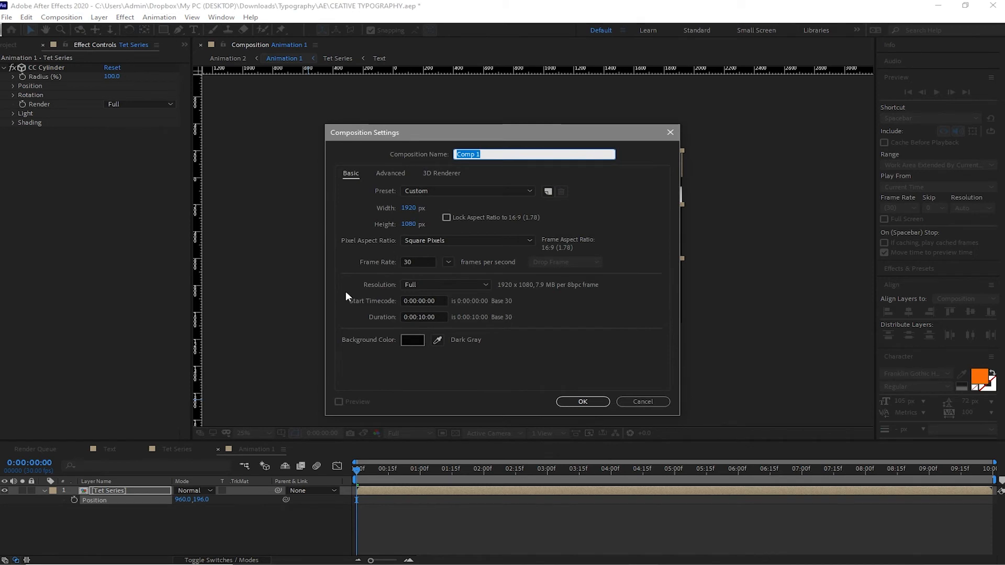
pyautogui.write('Animation 2')
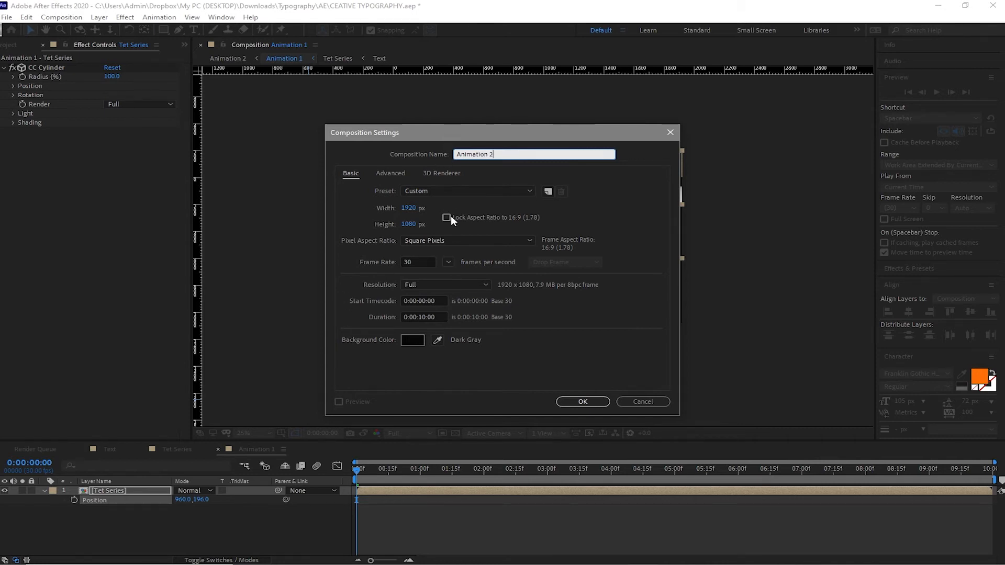
pyautogui.click(583, 400)
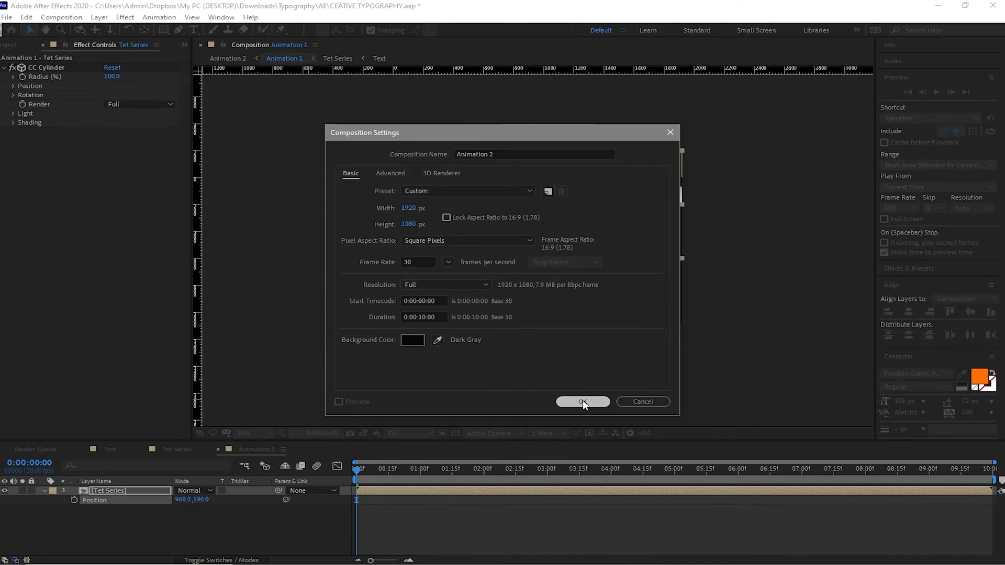
# - Place the Animation 1 composition in the new Animation 2 composition as a layer
pyautogui.click(15, 44)
pyautogui.click(35, 173)
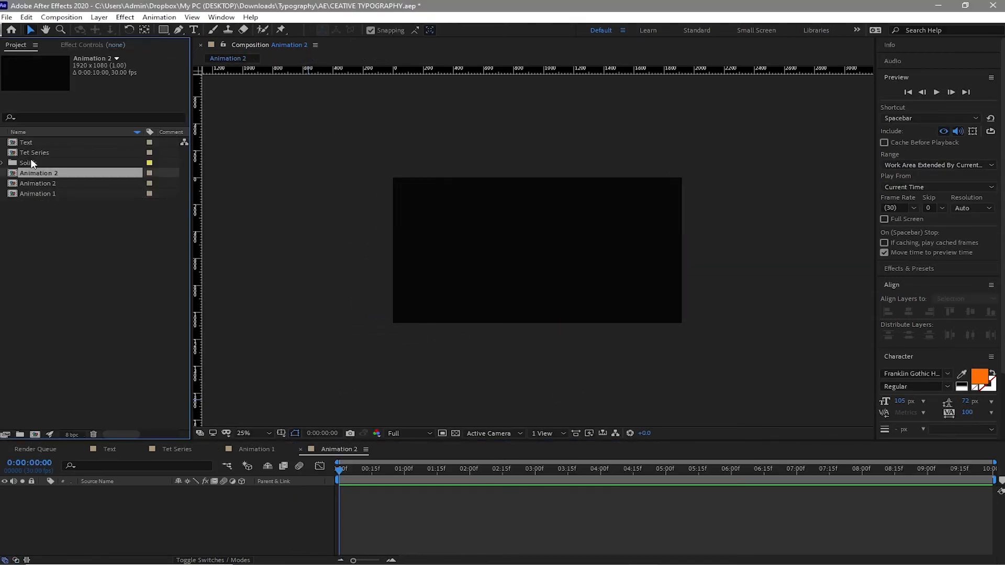
pyautogui.click(55, 207)
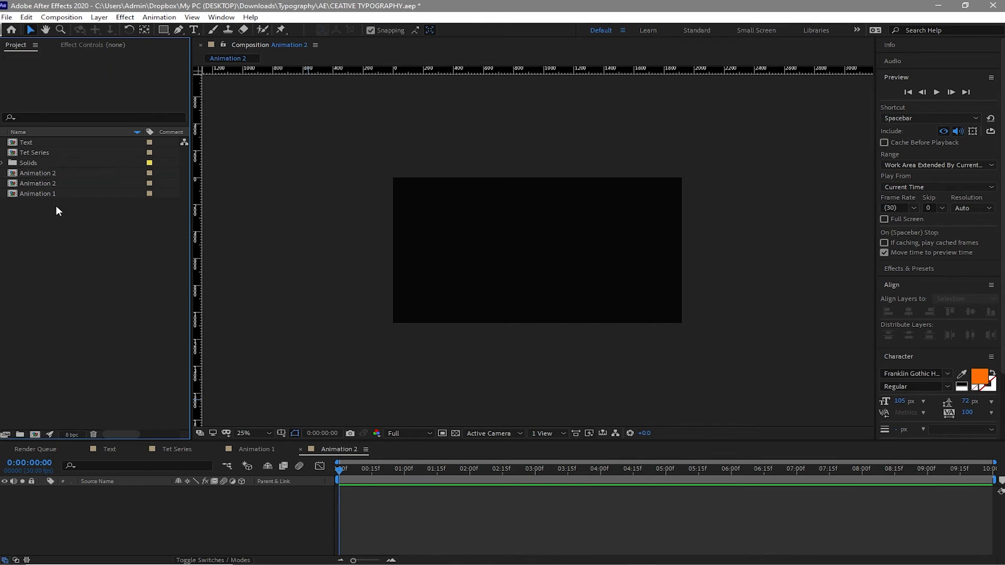
pyautogui.moveTo(49, 193); pyautogui.dragTo(108, 495)
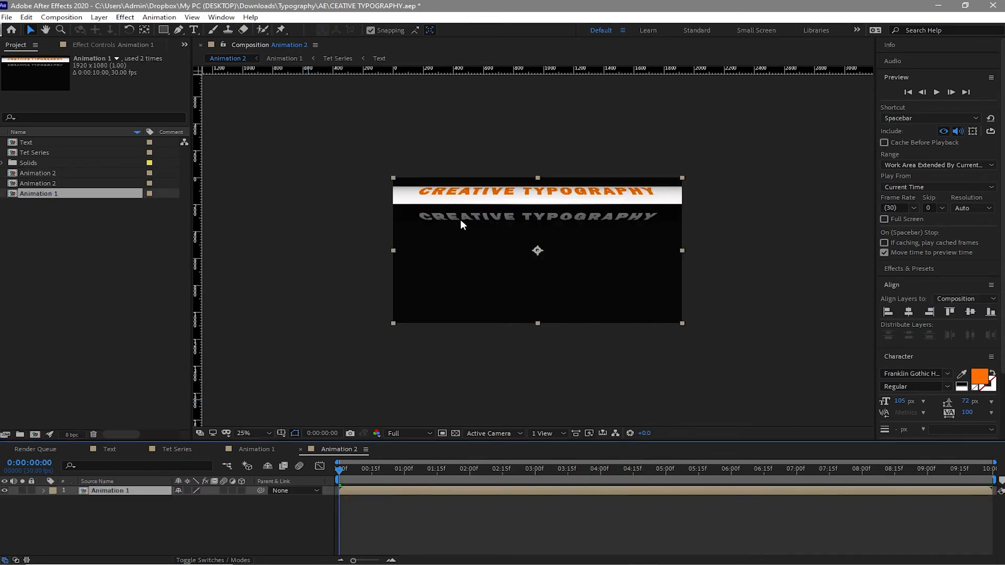
# - Apply the CC Sphere perspective effect to the Animation 1 layer and set its radius to 374
pyautogui.click(119, 19)
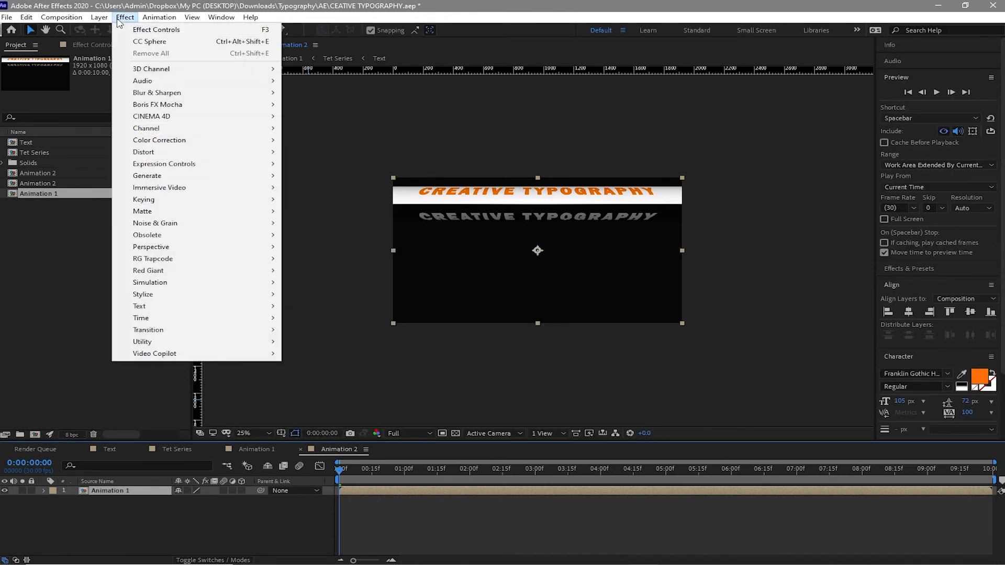
pyautogui.moveTo(187, 249)
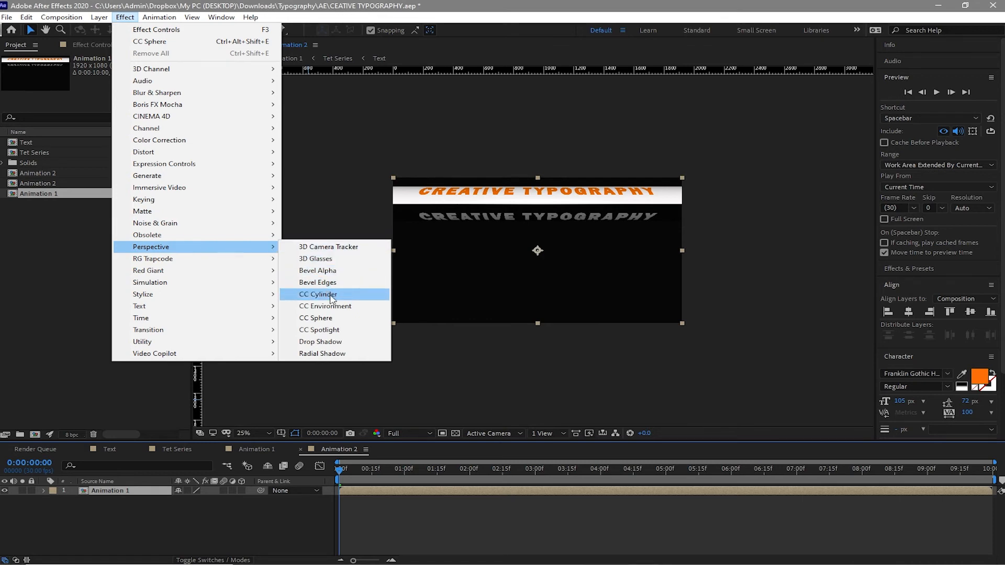
pyautogui.click(344, 319)
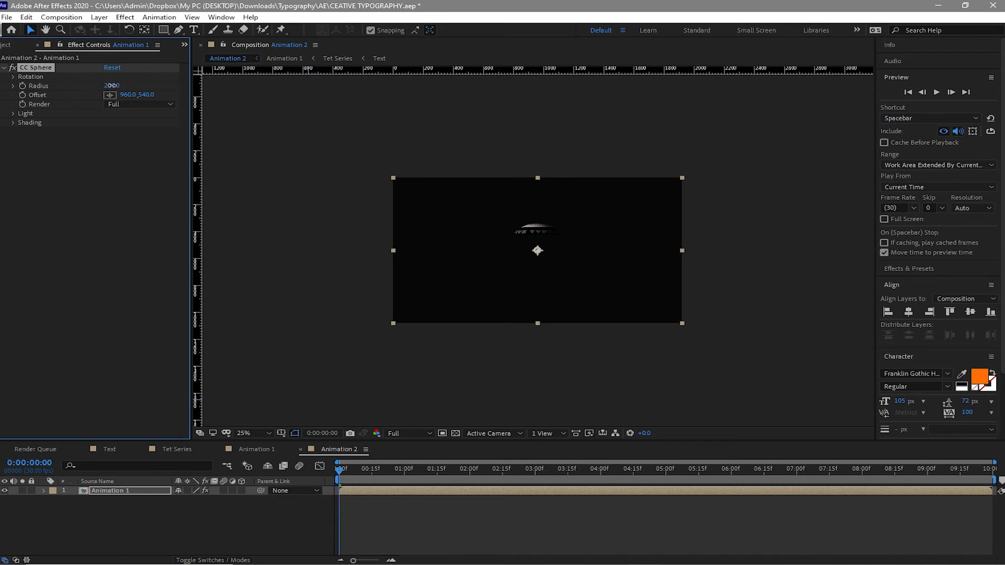
pyautogui.moveTo(113, 88); pyautogui.dragTo(203, 102)
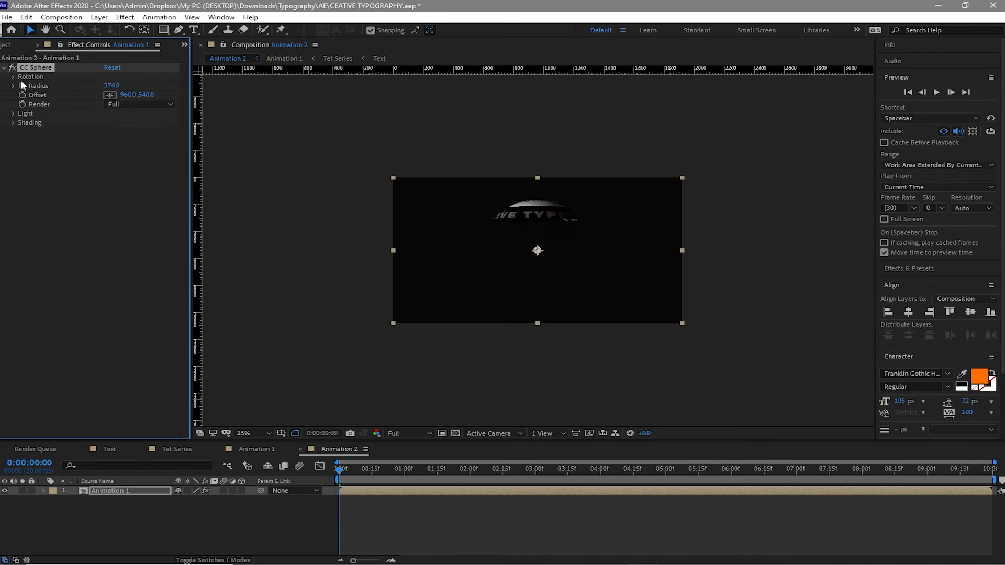
# - Set the CC Sphere's Rotation X to -90 degrees
pyautogui.click(13, 77)
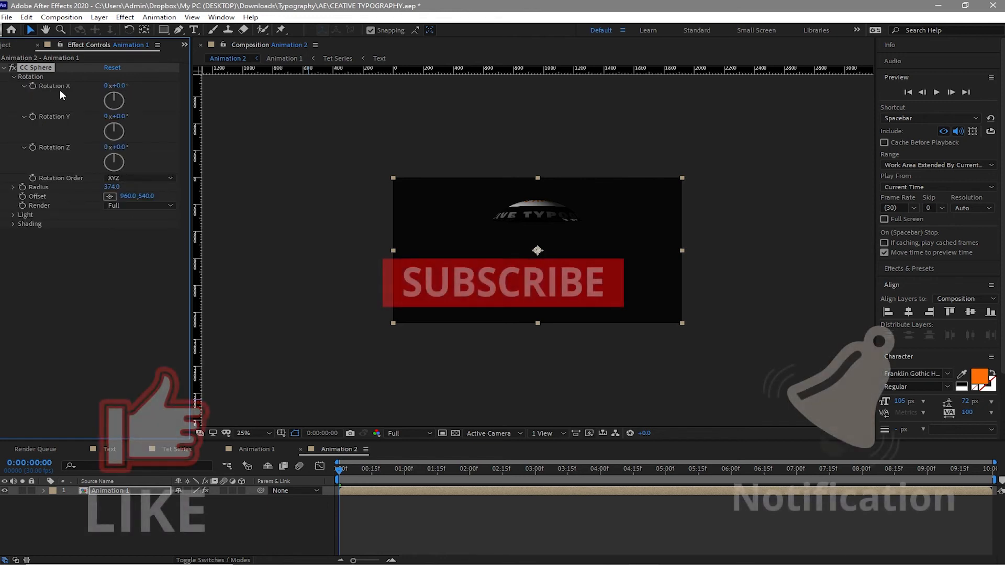
pyautogui.click(117, 85)
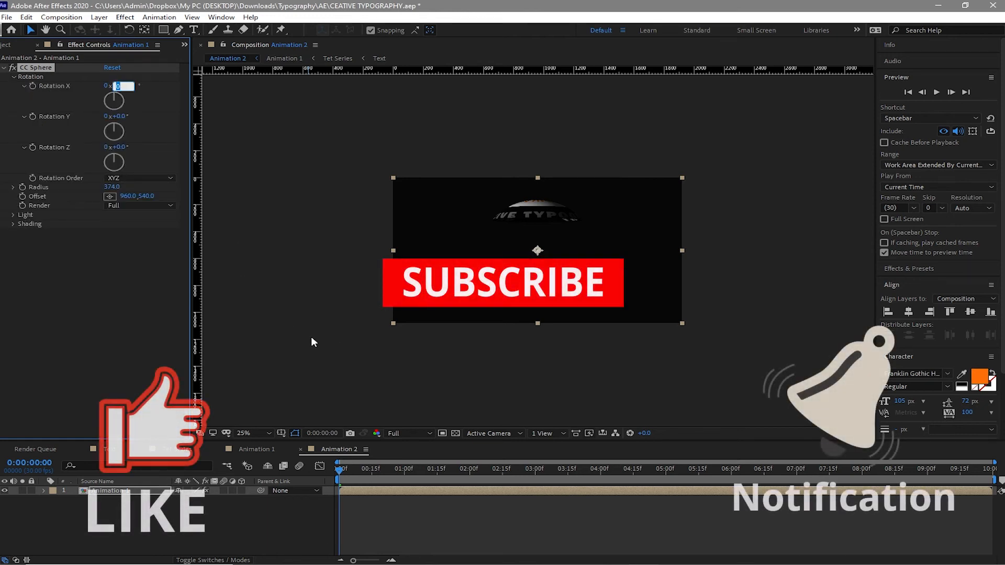
pyautogui.write('-9')
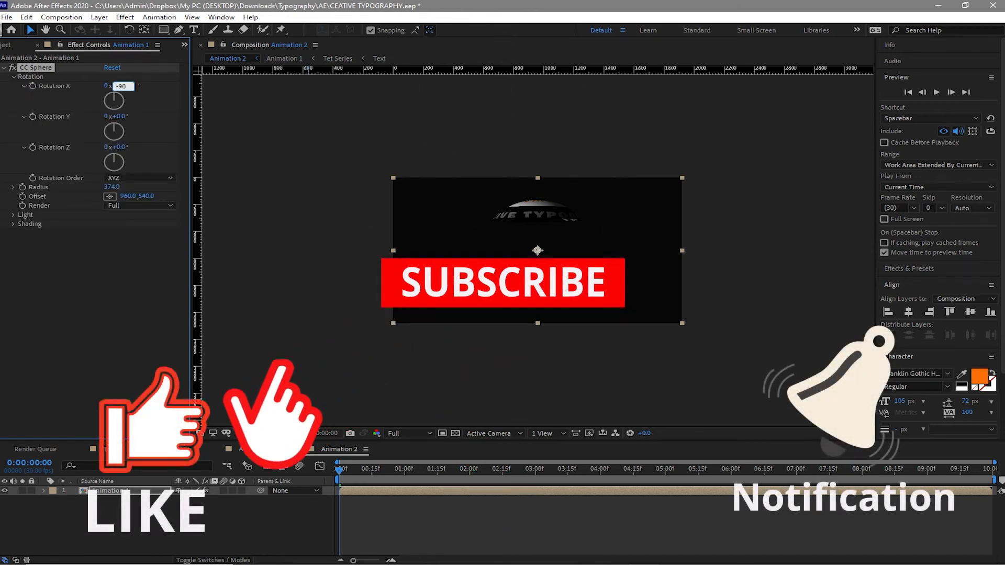
pyautogui.write('0')
pyautogui.press('Return')
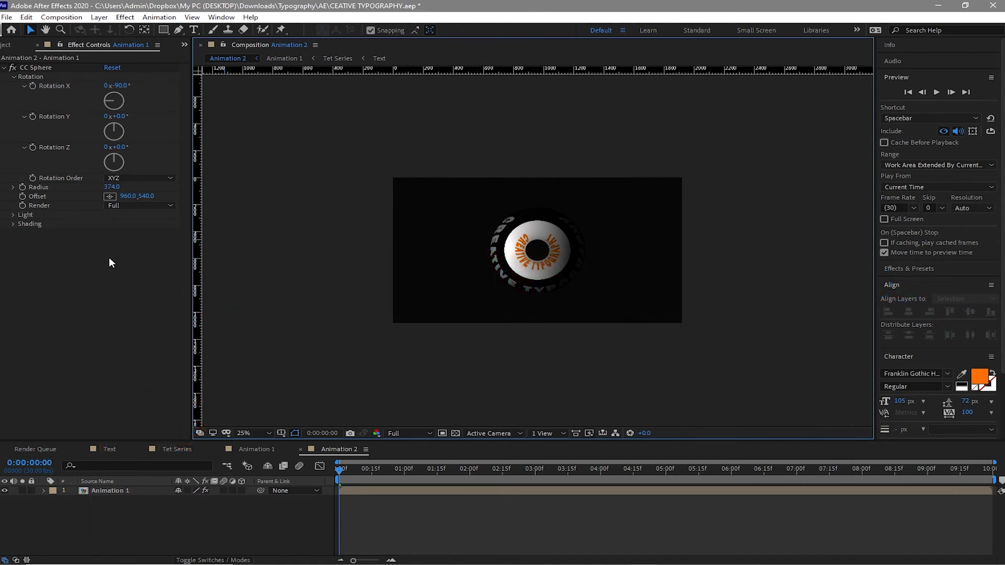
# - Raise the CC Sphere's Light Height to 100 and preview the Animation 2 composition
pyautogui.click(13, 215)
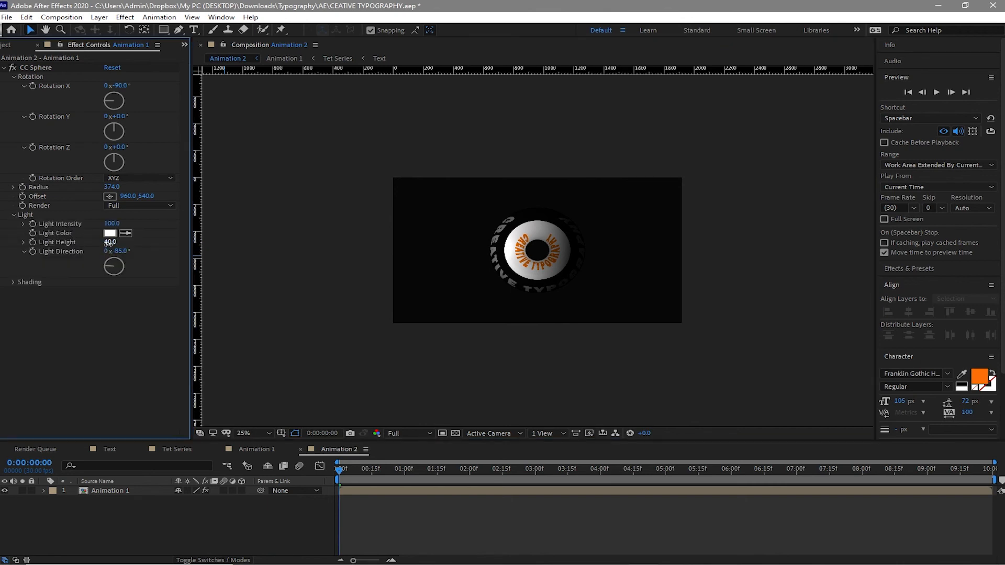
pyautogui.moveTo(109, 242); pyautogui.dragTo(196, 256)
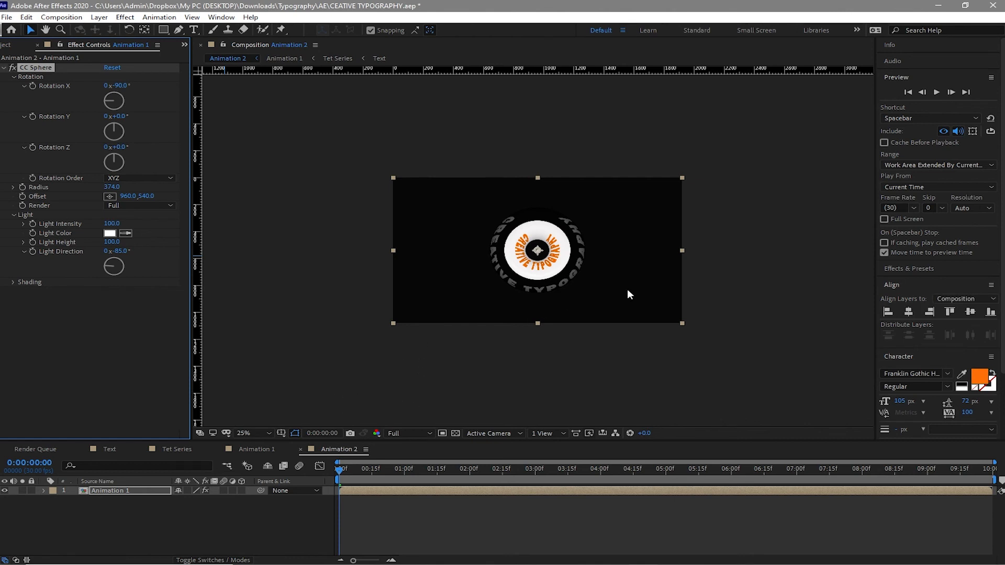
pyautogui.press('space')
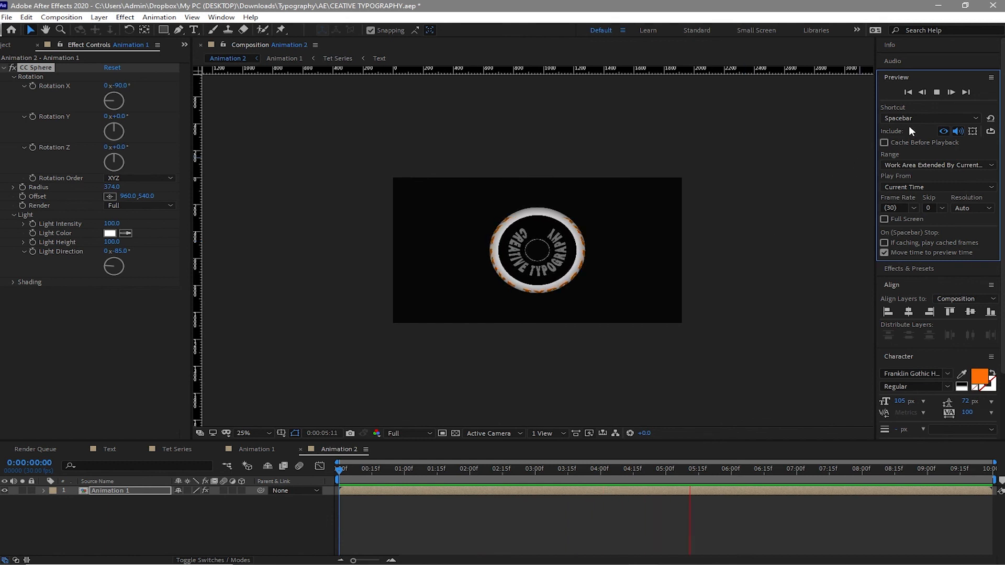
pyautogui.press('space')
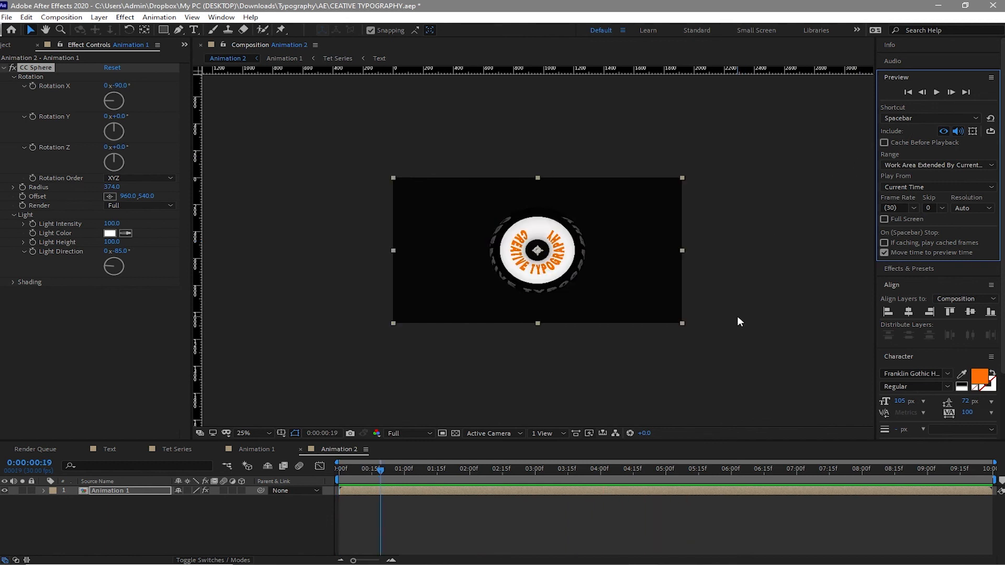